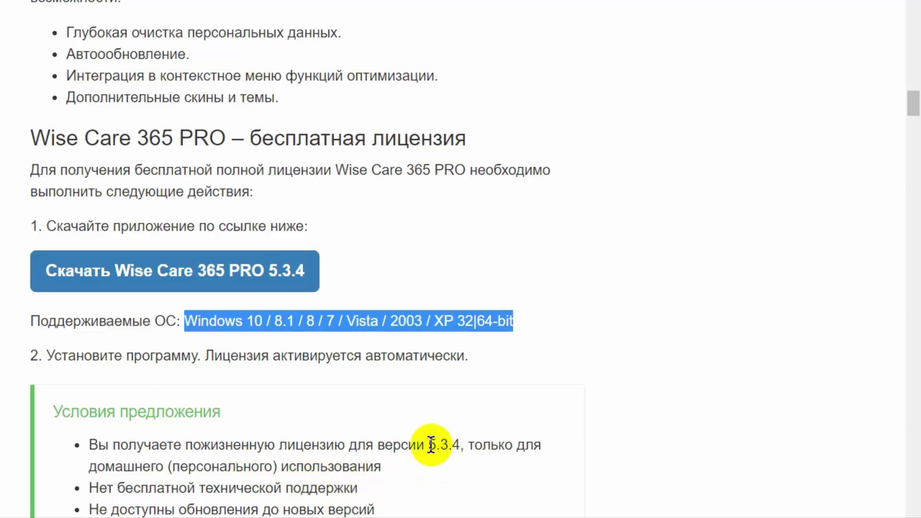
Review the Wise Care 365 PRO free licence terms for version 5.3.4 and the comments on the offer page
{"action": "left_click_drag", "start_coordinate": [428, 443], "coordinate": [460, 441]}
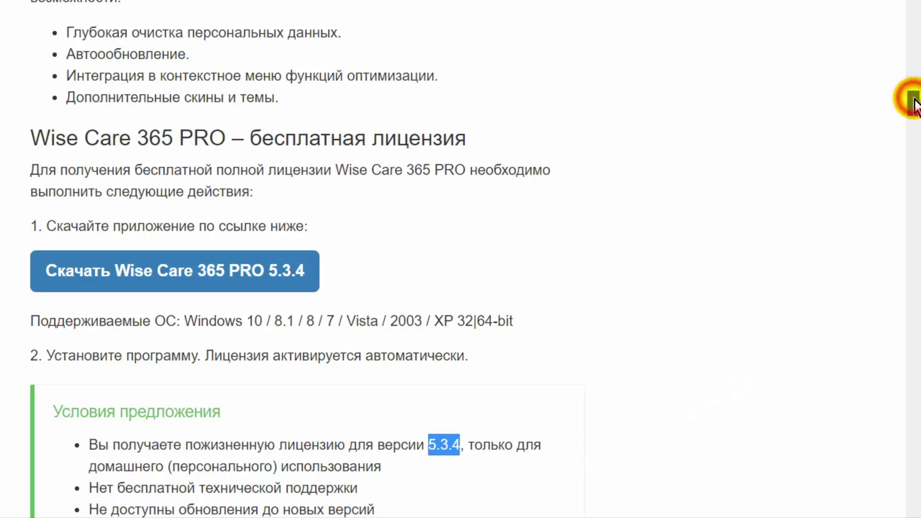
{"action": "left_click_drag", "start_coordinate": [917, 99], "coordinate": [914, 130]}
{"action": "scroll", "coordinate": [671, 317], "scroll_direction": "down", "scroll_amount": 5}
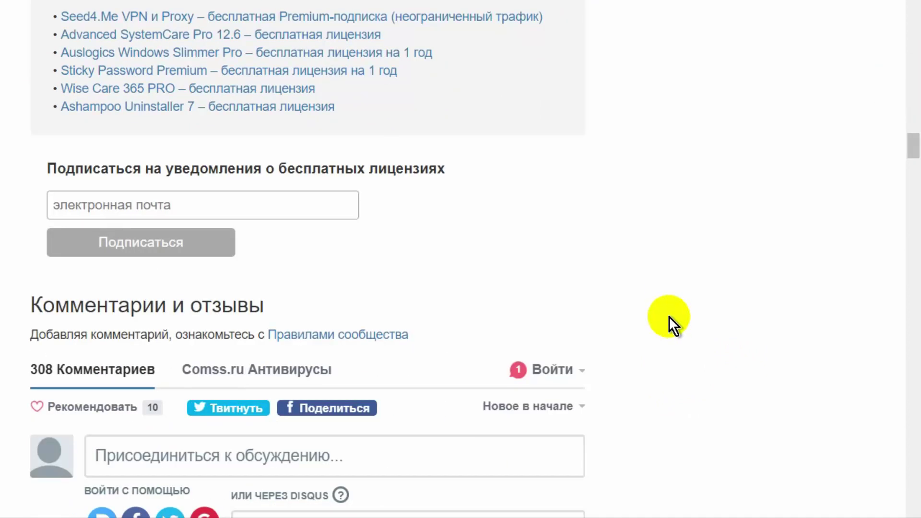
{"action": "scroll", "coordinate": [668, 315], "scroll_direction": "down", "scroll_amount": 4}
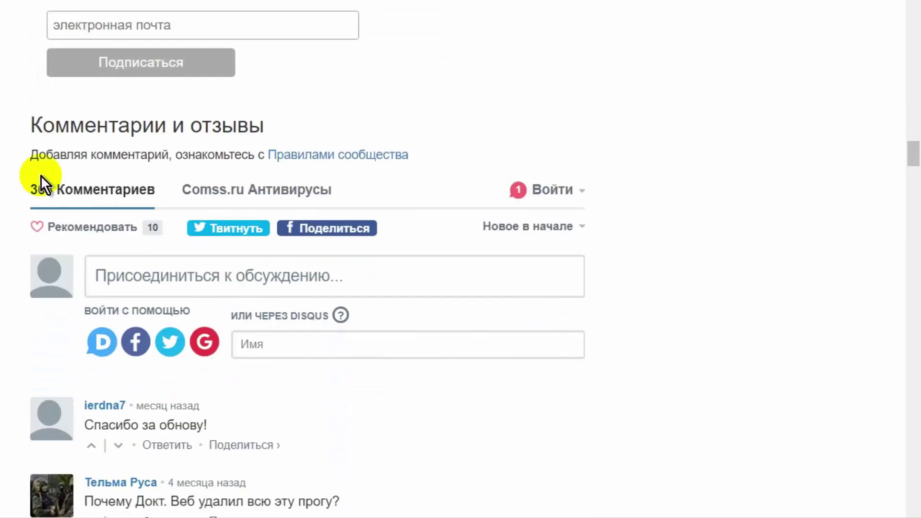
{"action": "scroll", "coordinate": [569, 320], "scroll_direction": "down", "scroll_amount": 1}
{"action": "scroll", "coordinate": [570, 320], "scroll_direction": "up", "scroll_amount": 10}
{"action": "scroll", "coordinate": [569, 327], "scroll_direction": "up", "scroll_amount": 12}
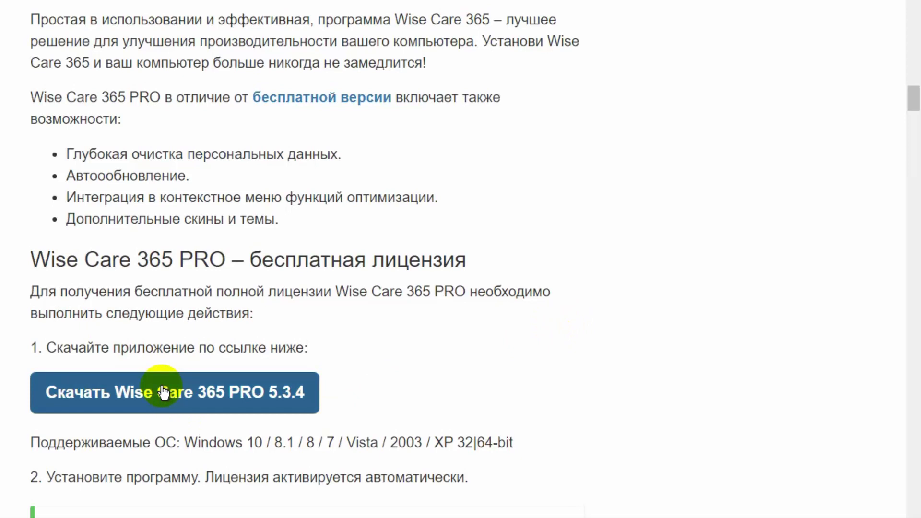
Download Wise Care 365 PRO 5.3.4 (9.5 MB) and save it to the desktop as WiseCare365PRO_534
{"action": "left_click", "coordinate": [165, 393]}
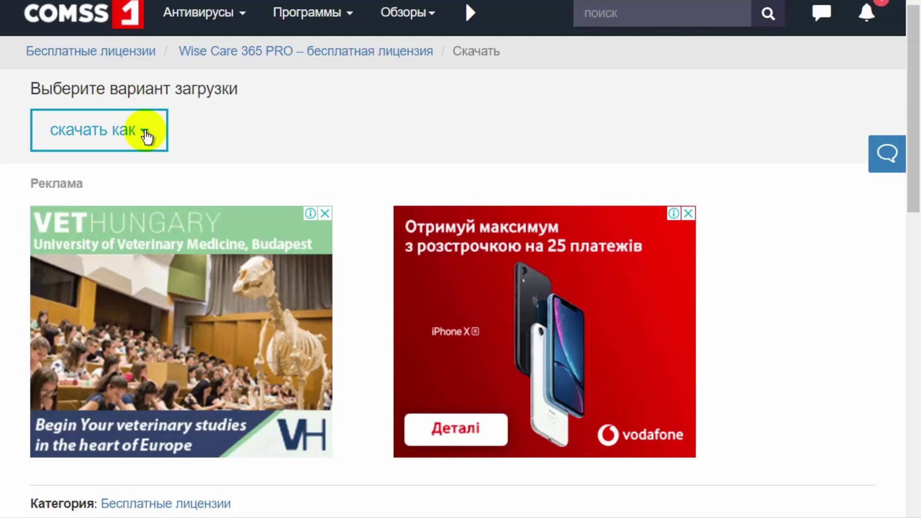
{"action": "left_click", "coordinate": [146, 136]}
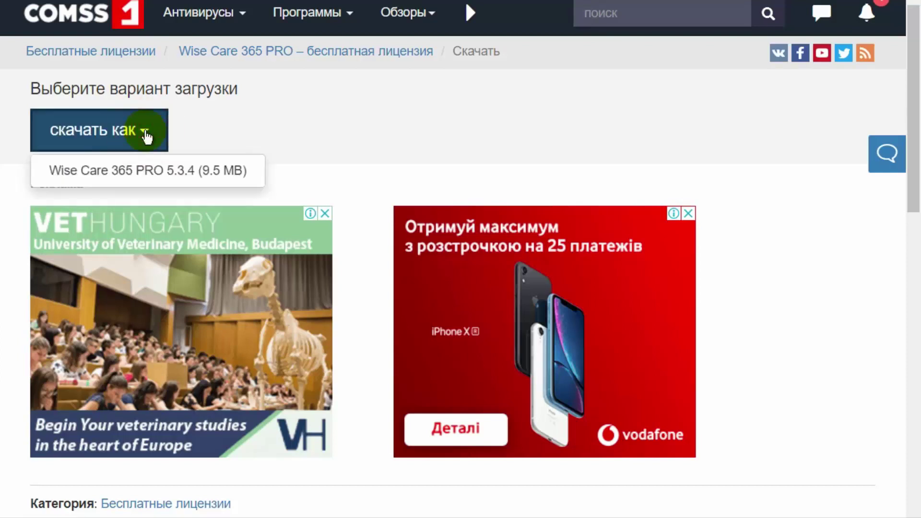
{"action": "left_click", "coordinate": [141, 172]}
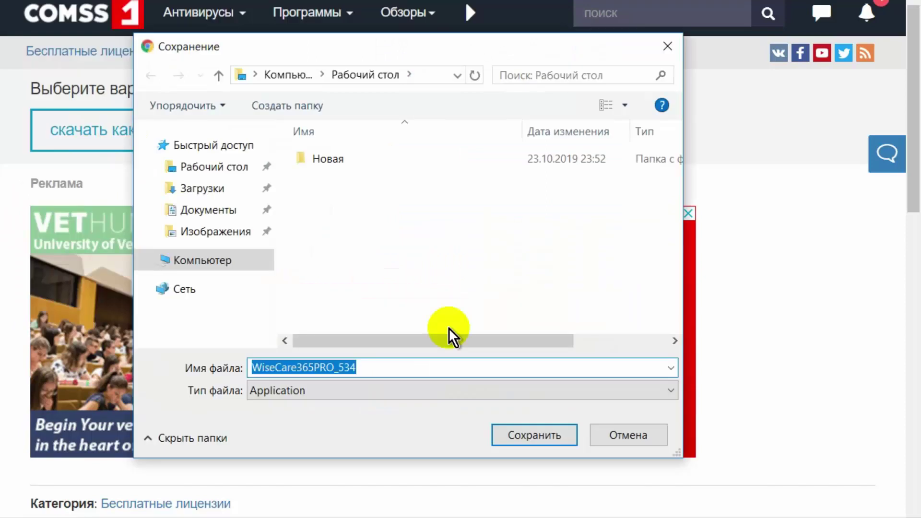
{"action": "left_click", "coordinate": [533, 436]}
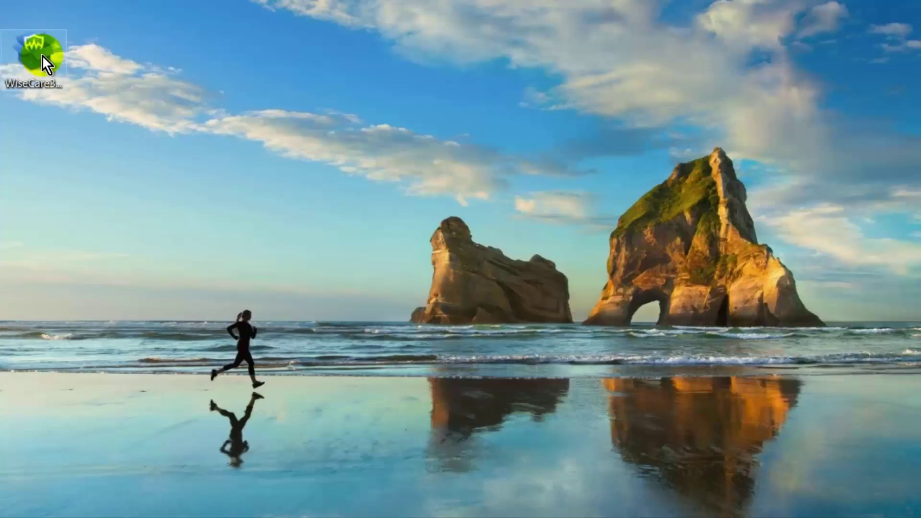
Run the downloaded WiseCare365PRO_534 installer from the desktop and accept its license agreement
{"action": "double_click", "coordinate": [41, 54]}
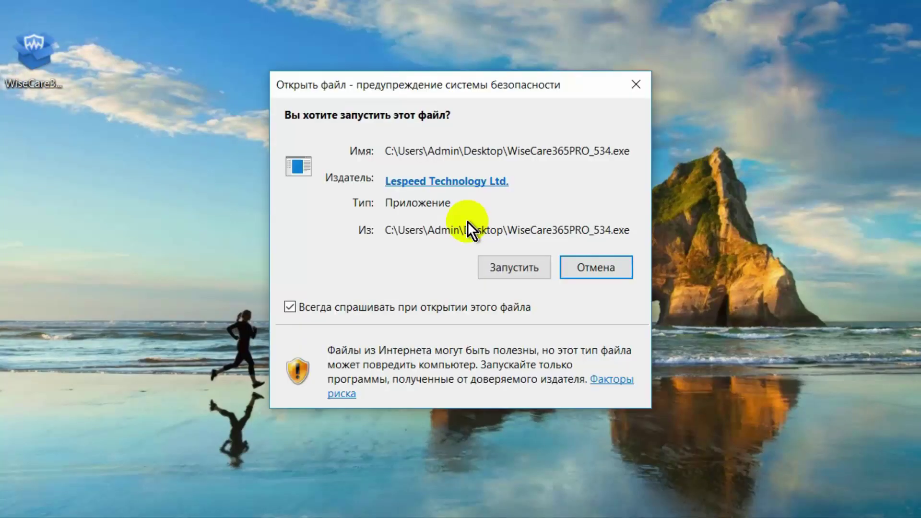
{"action": "left_click", "coordinate": [516, 270]}
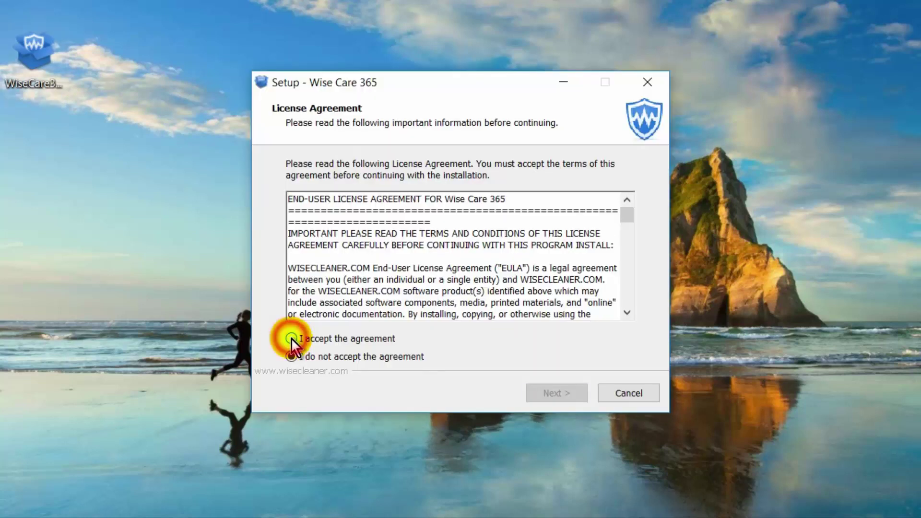
{"action": "left_click", "coordinate": [291, 338]}
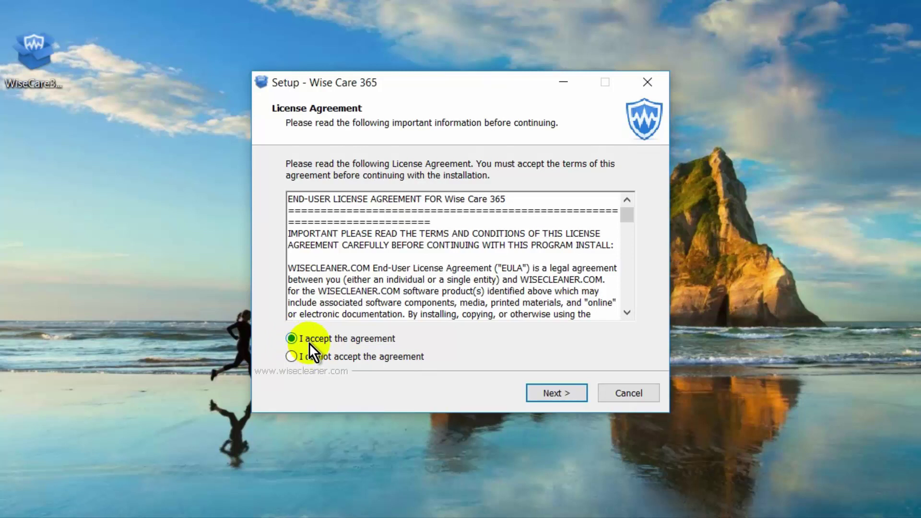
{"action": "left_click", "coordinate": [567, 392]}
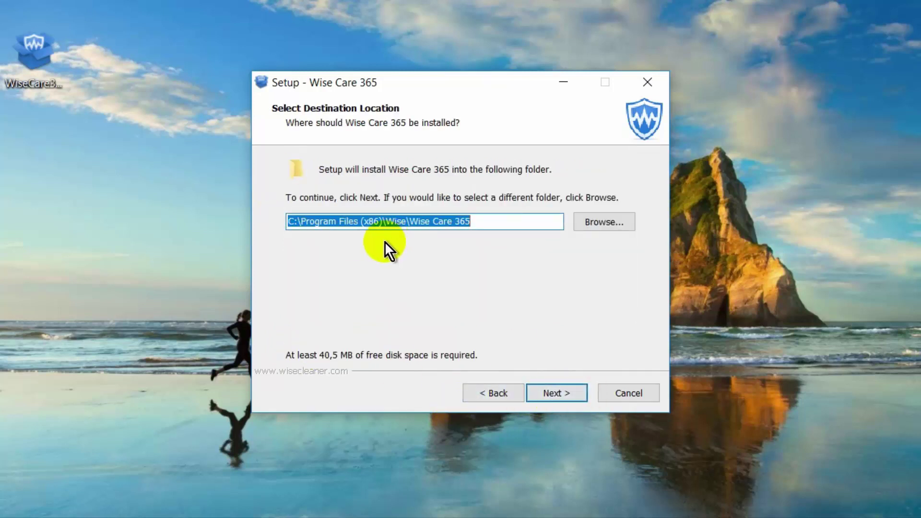
Install Wise Care 365 into the default folder and finish setup without viewing the release log, launching the program
{"action": "left_click", "coordinate": [558, 397]}
{"action": "left_click", "coordinate": [557, 391]}
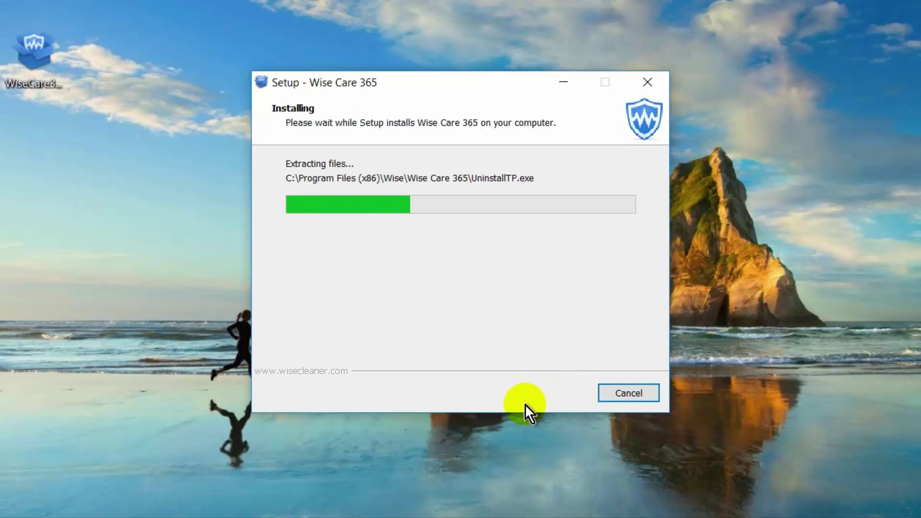
{"action": "left_click", "coordinate": [408, 242]}
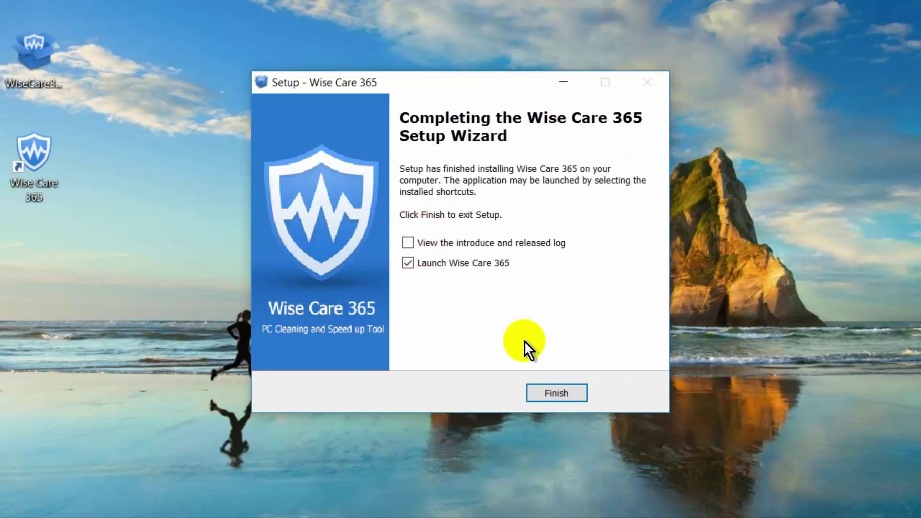
{"action": "left_click", "coordinate": [558, 394]}
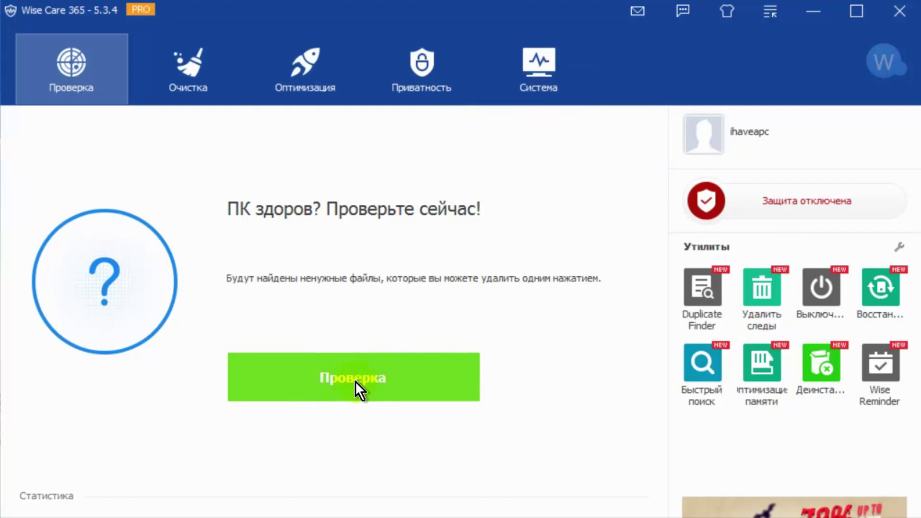
In the general settings, disable launch at system startup, conditional automatic launch and context menu integration, and set update checks to "Никогда"
{"action": "left_click", "coordinate": [772, 12]}
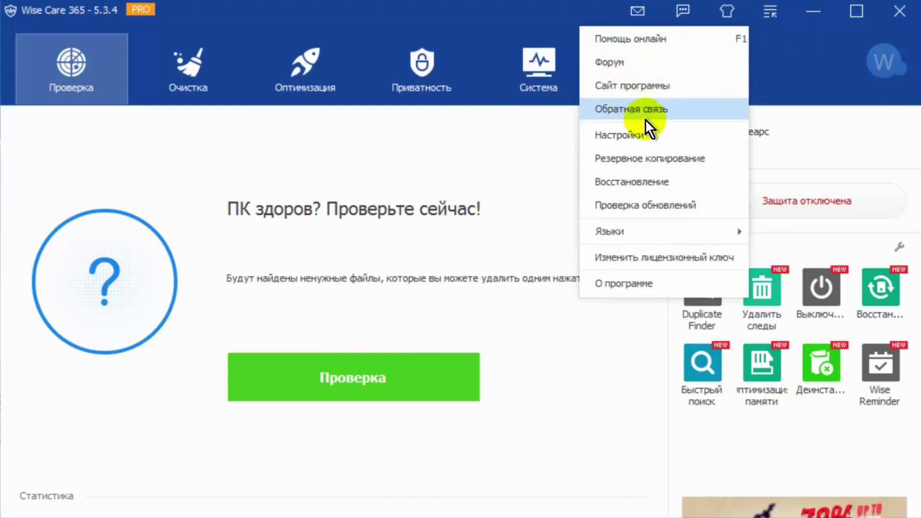
{"action": "left_click", "coordinate": [646, 135]}
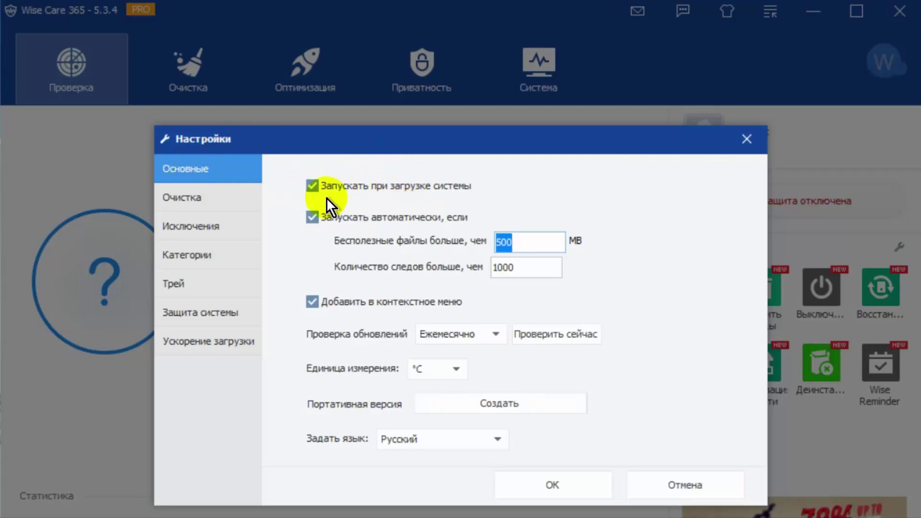
{"action": "left_click", "coordinate": [315, 188]}
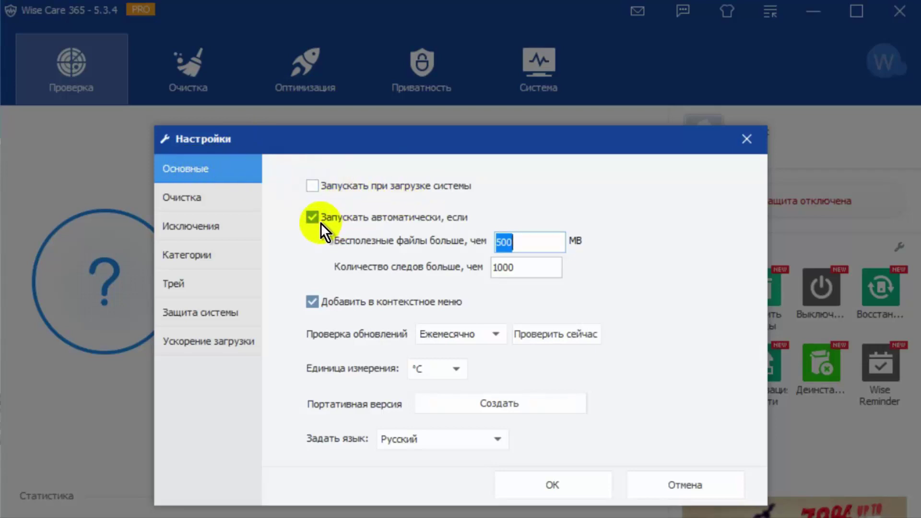
{"action": "left_click", "coordinate": [312, 216]}
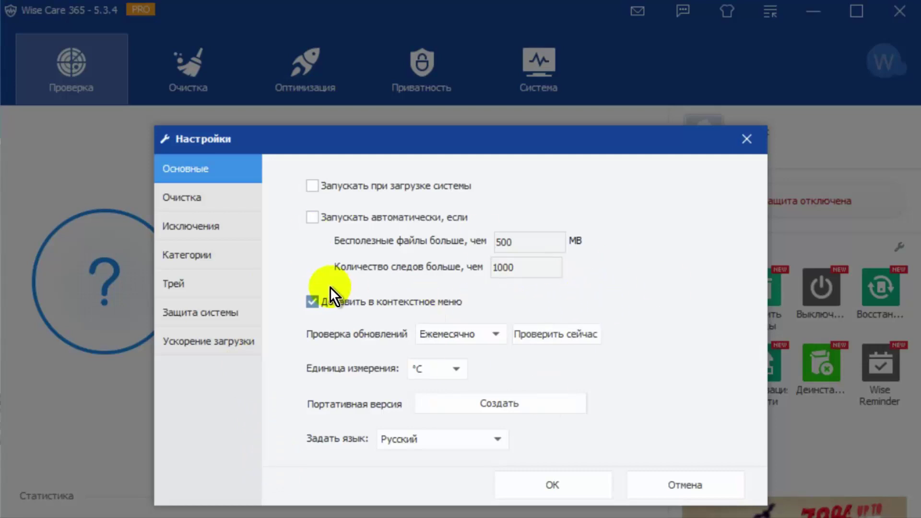
{"action": "left_click", "coordinate": [312, 302]}
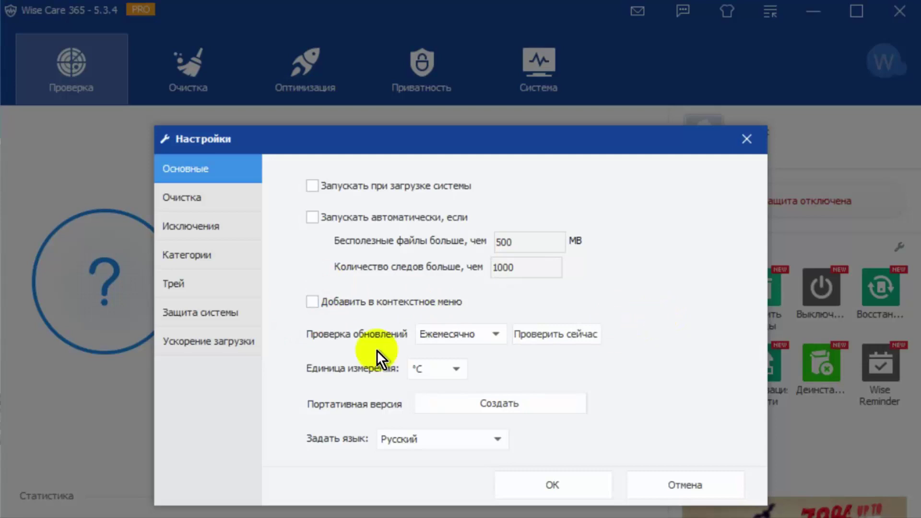
{"action": "left_click", "coordinate": [496, 332]}
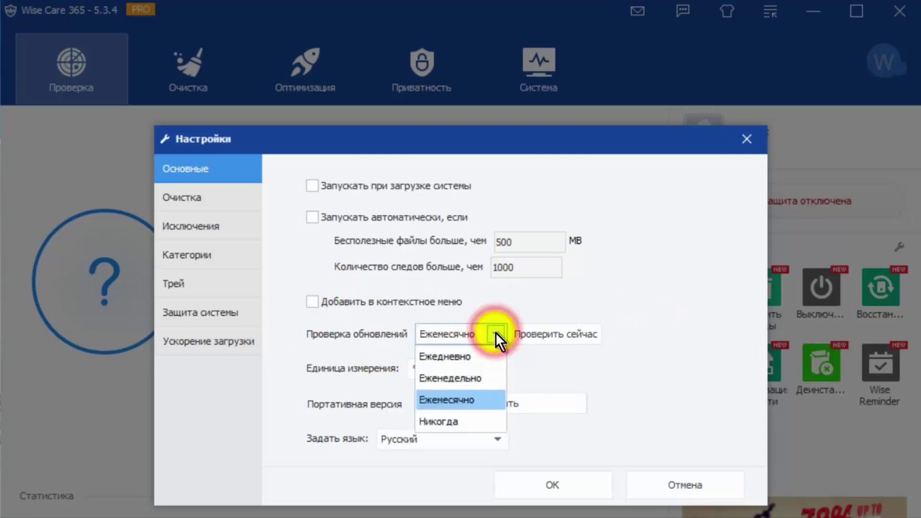
{"action": "left_click", "coordinate": [445, 420]}
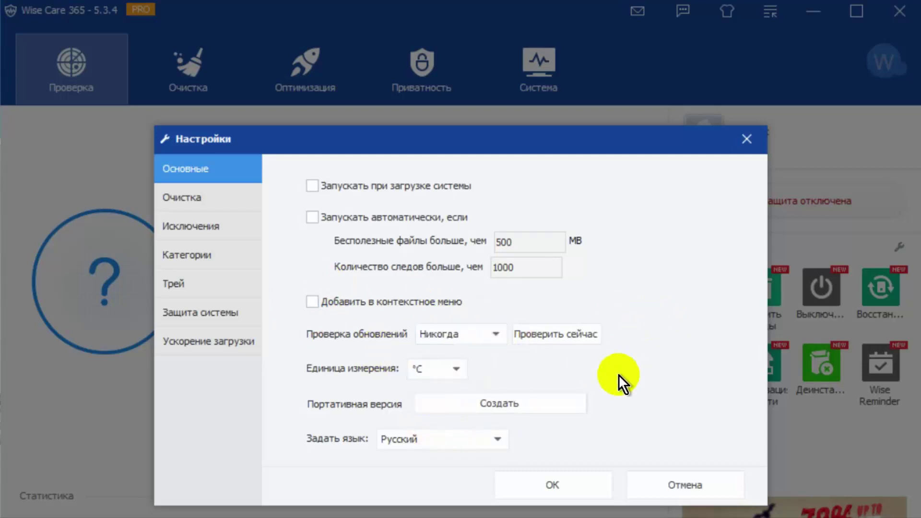
Disable the registry copy made before cleaning, and review the exclusions, categories, tray and system protection settings
{"action": "left_click", "coordinate": [195, 205]}
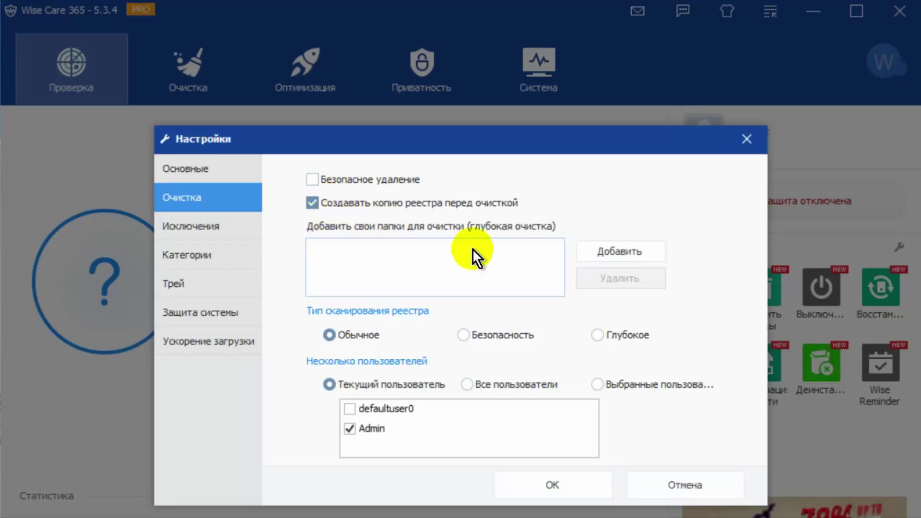
{"action": "left_click", "coordinate": [315, 206]}
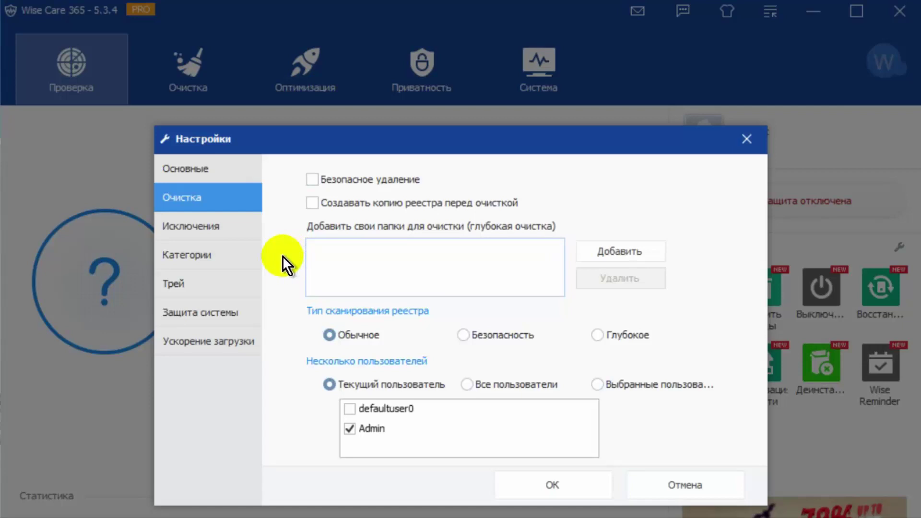
{"action": "left_click", "coordinate": [201, 226]}
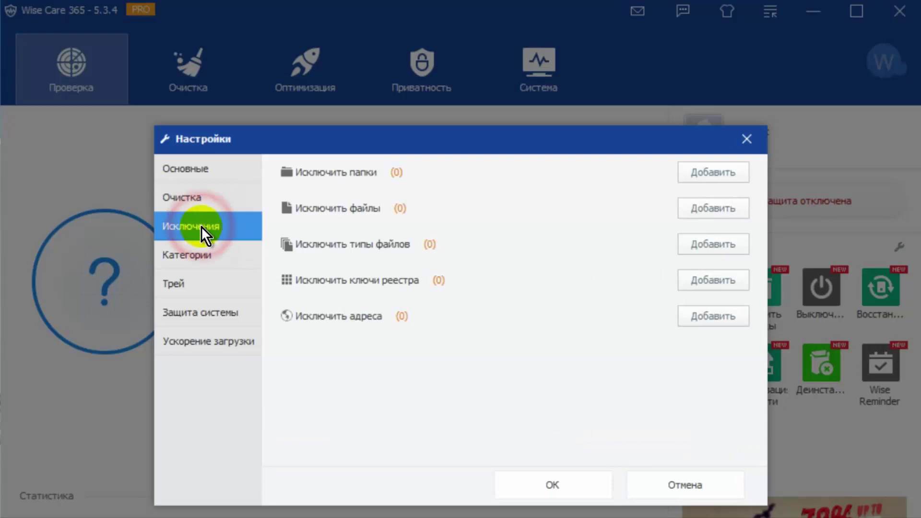
{"action": "left_click", "coordinate": [204, 253]}
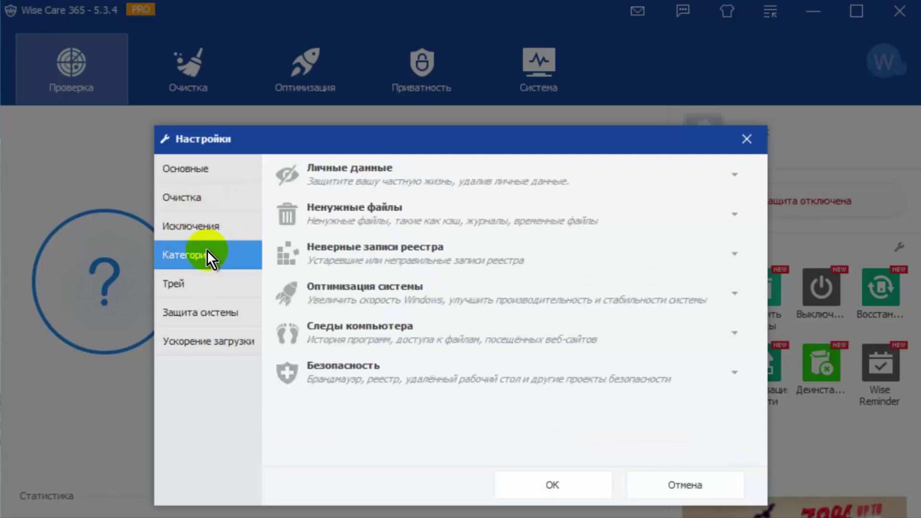
{"action": "left_click", "coordinate": [185, 277]}
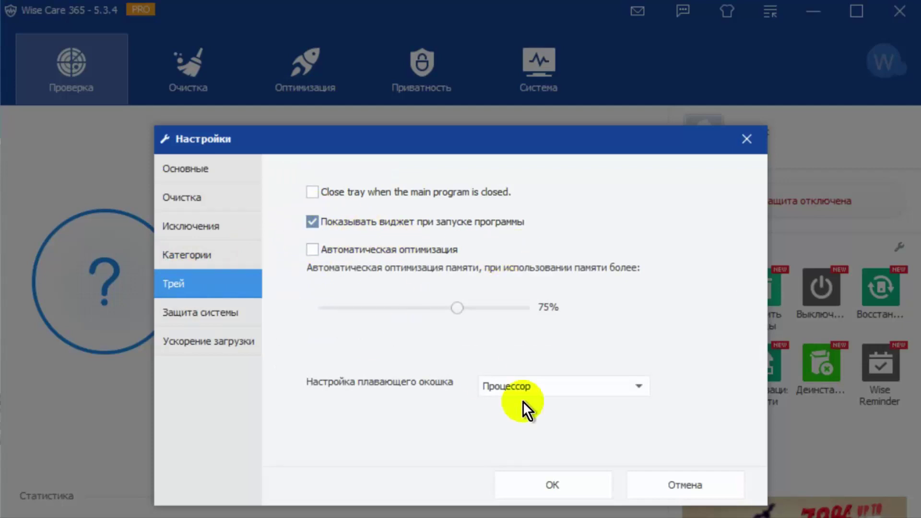
{"action": "left_click", "coordinate": [208, 314]}
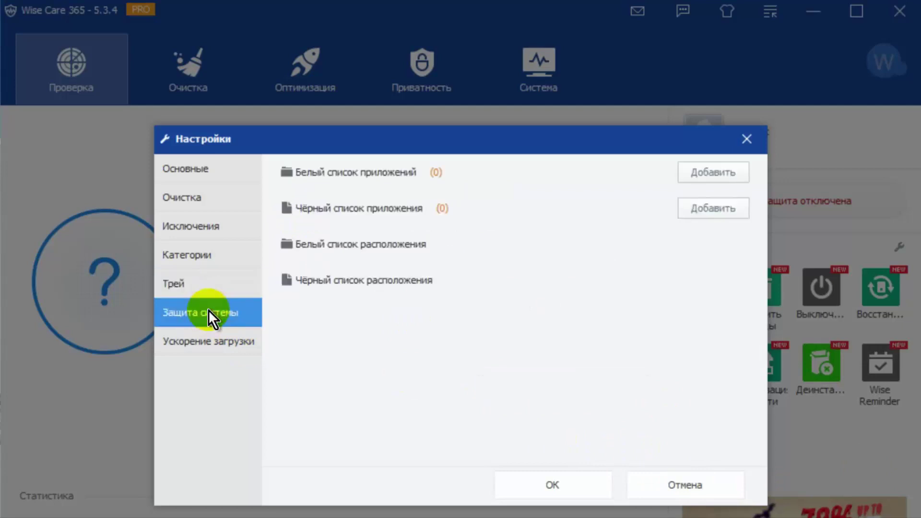
Disable launching Bootup Booster at computer startup and save the settings
{"action": "left_click", "coordinate": [214, 345]}
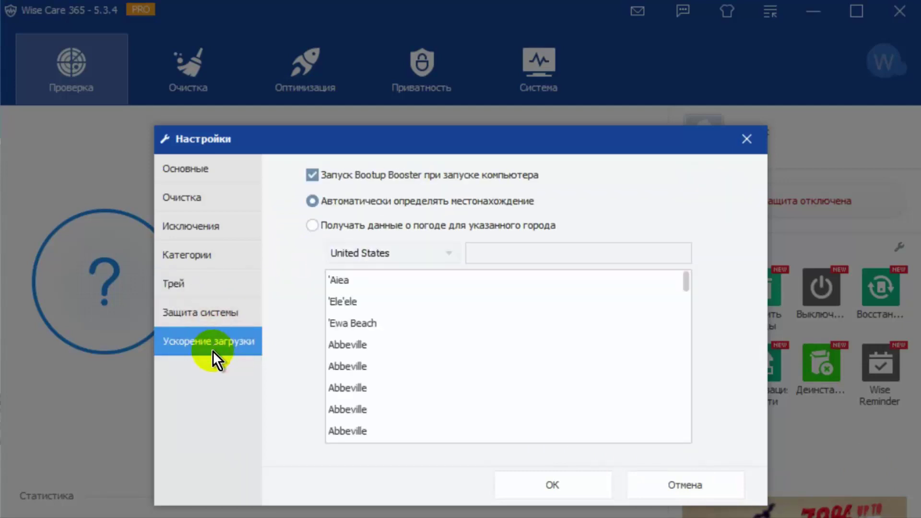
{"action": "left_click", "coordinate": [313, 176]}
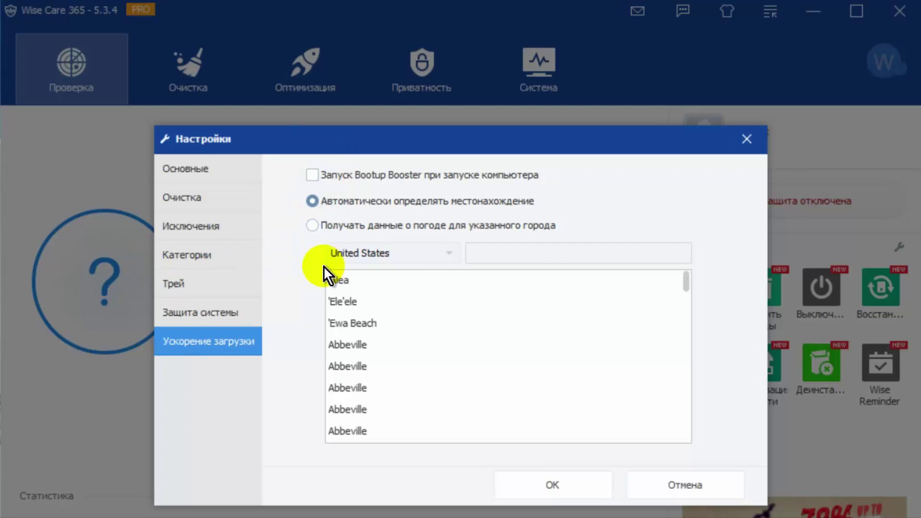
{"action": "left_click", "coordinate": [574, 480]}
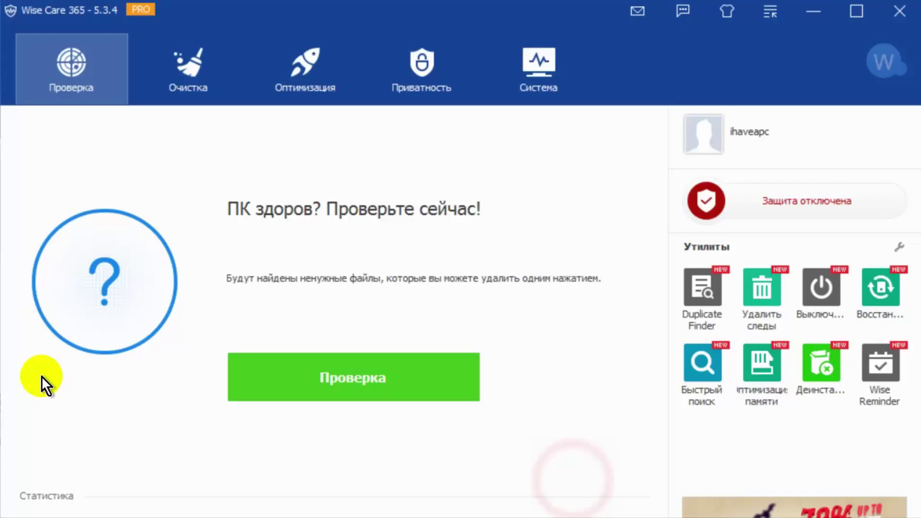
View the available photo themes and colour skins, leaving the current theme selected
{"action": "left_click", "coordinate": [729, 9]}
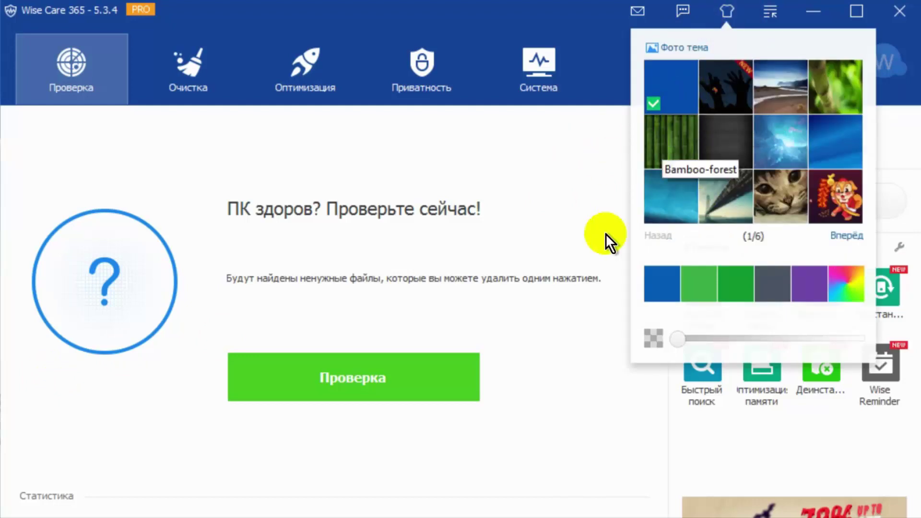
{"action": "left_click", "coordinate": [358, 128]}
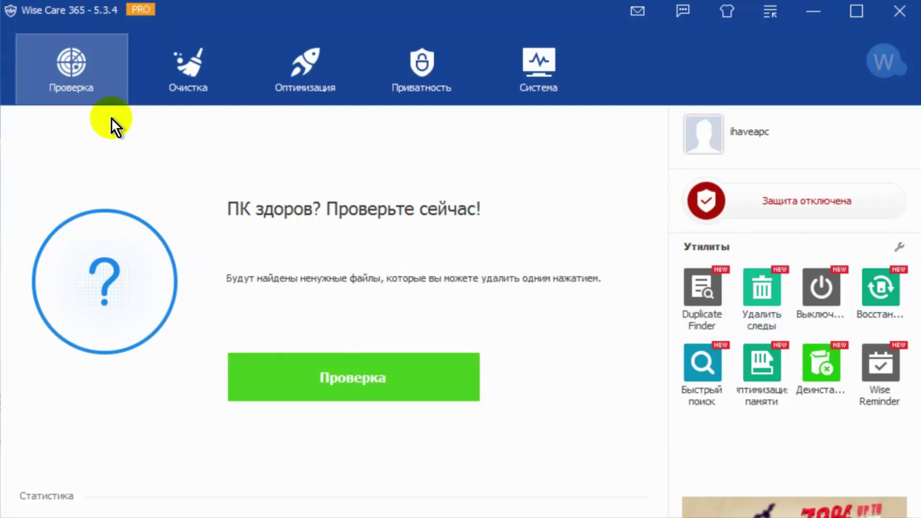
Run the PC health check and expand the "Безопасность" category in its results
{"action": "left_click", "coordinate": [361, 380]}
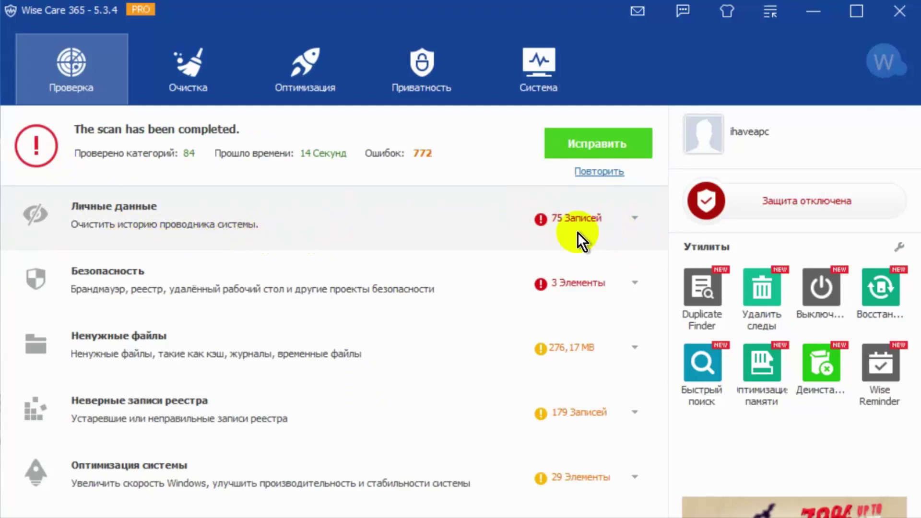
{"action": "left_click", "coordinate": [633, 283]}
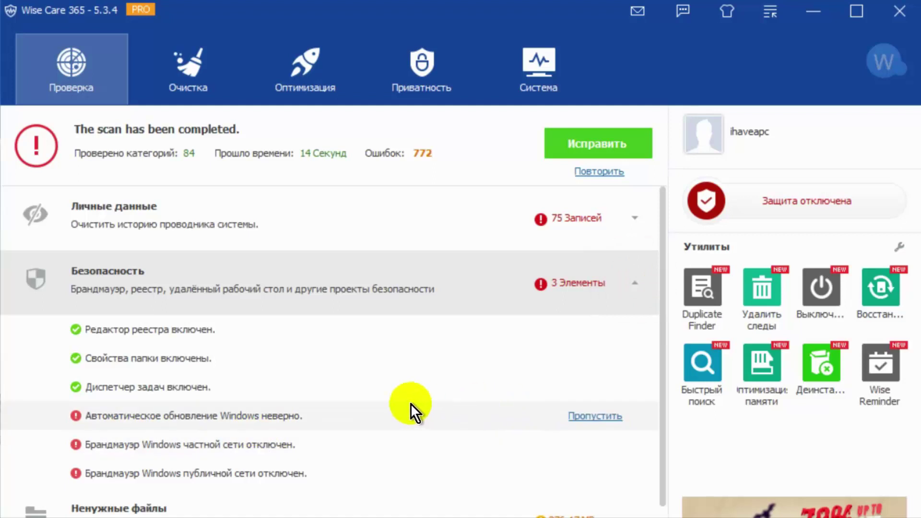
Skip the automatic Windows update and private and public firewall warnings under "Безопасность", and fix the remaining problems found by the check
{"action": "left_click", "coordinate": [601, 415]}
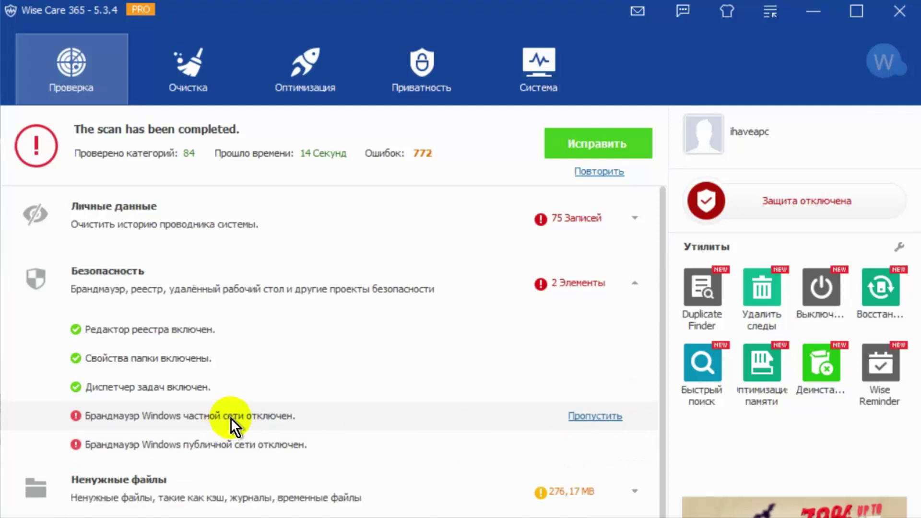
{"action": "left_click", "coordinate": [601, 417]}
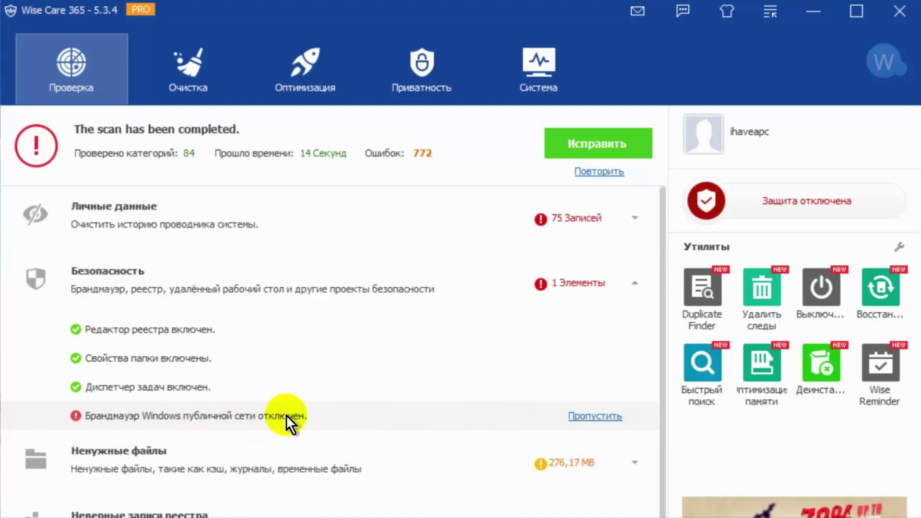
{"action": "left_click", "coordinate": [601, 415]}
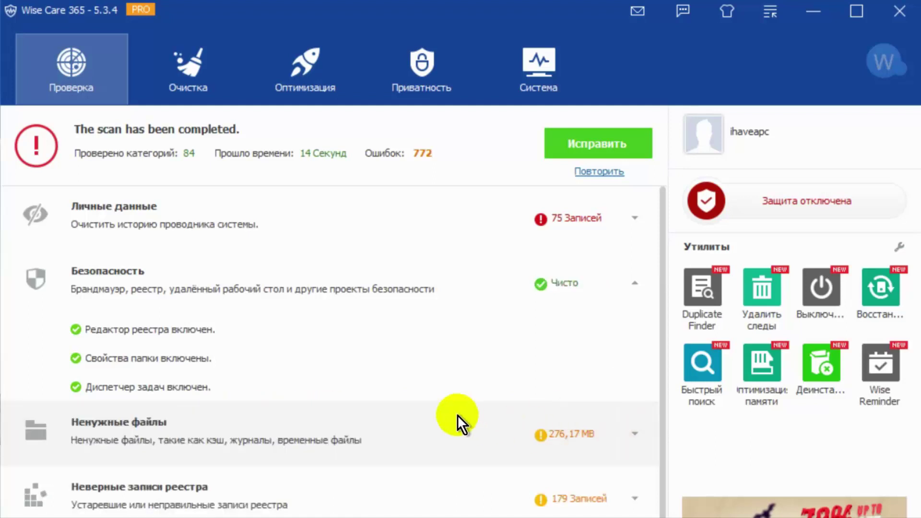
{"action": "scroll", "coordinate": [422, 443], "scroll_direction": "down", "scroll_amount": 1}
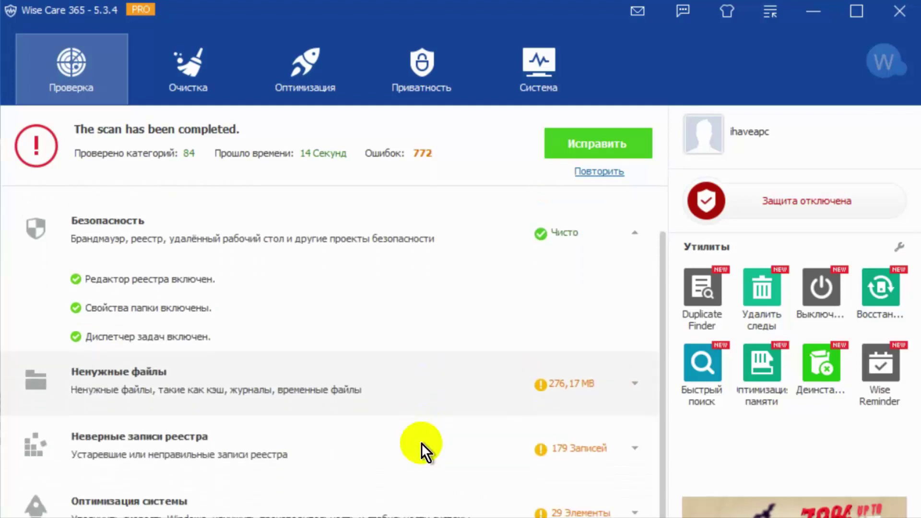
{"action": "left_click", "coordinate": [611, 144]}
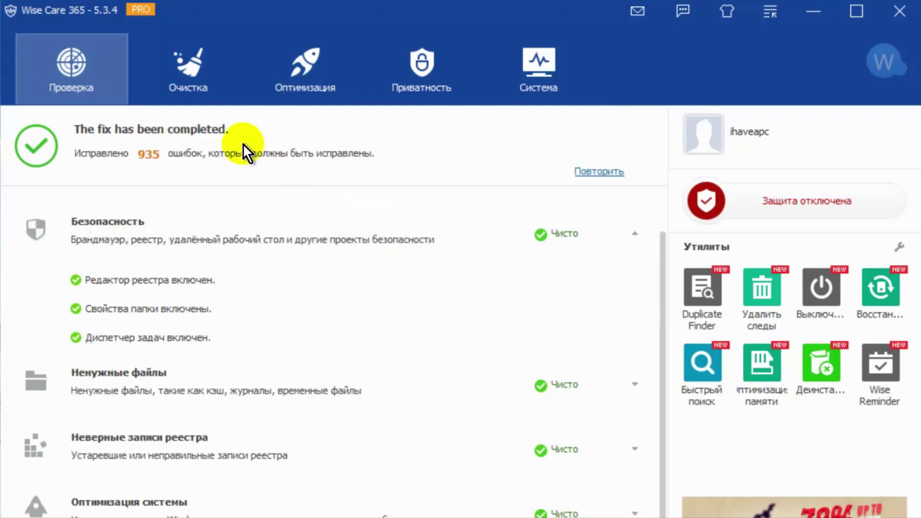
Scan the registry for errors with "Очистка реестра" and fix all the entries found
{"action": "left_click", "coordinate": [193, 64]}
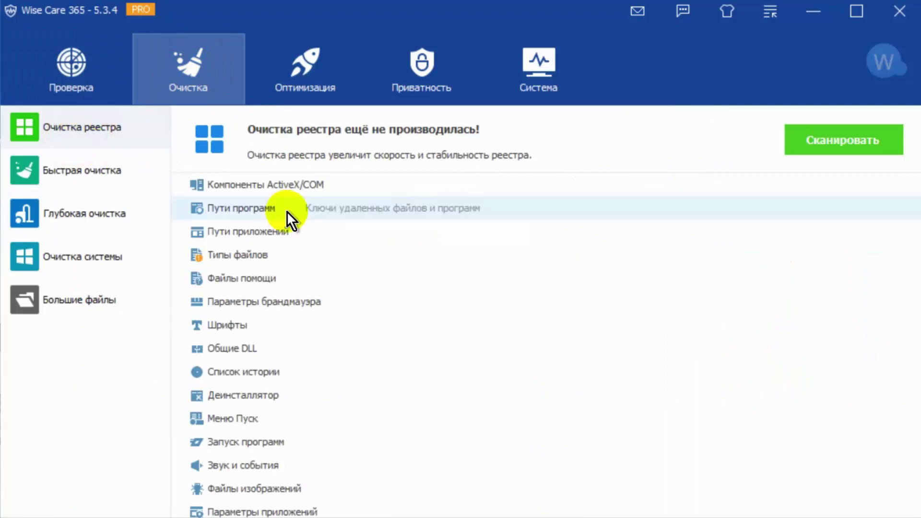
{"action": "left_click", "coordinate": [850, 139]}
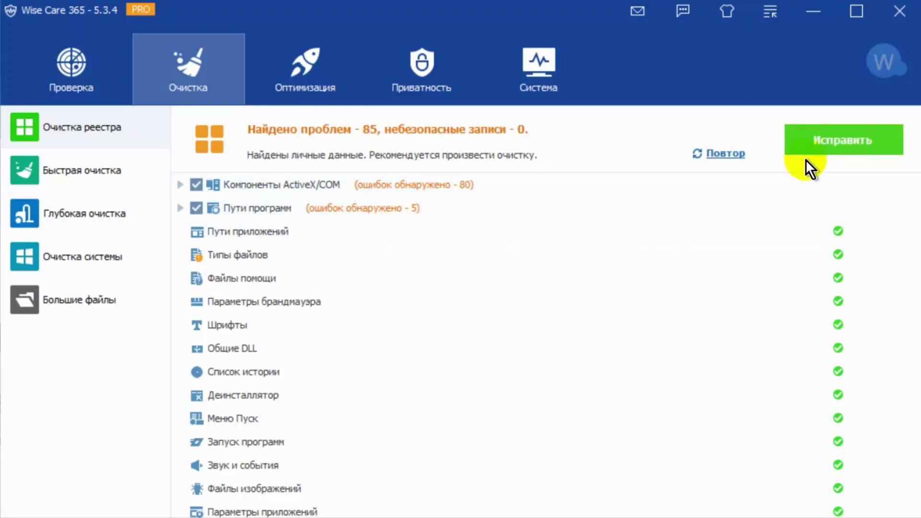
{"action": "left_click", "coordinate": [841, 142]}
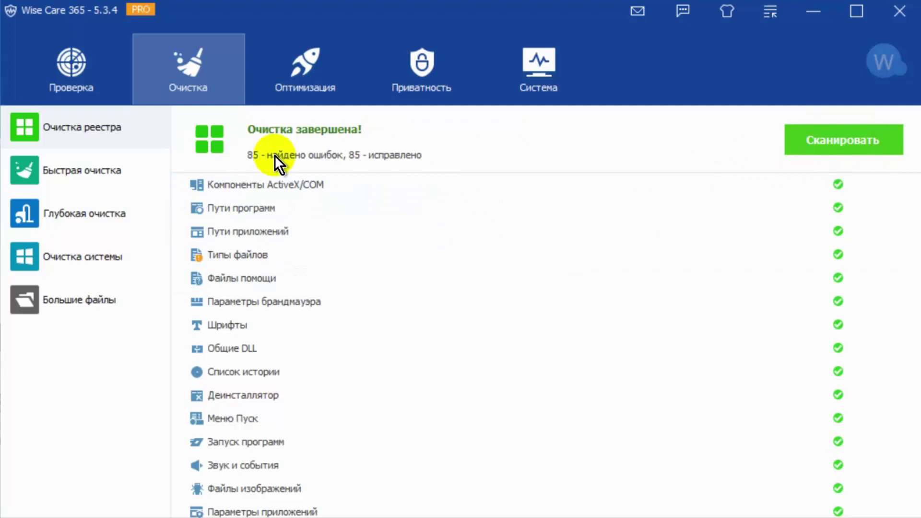
Include Cookies in the quick cleaning, scan for junk files and history traces, and clean the found items
{"action": "left_click", "coordinate": [73, 172]}
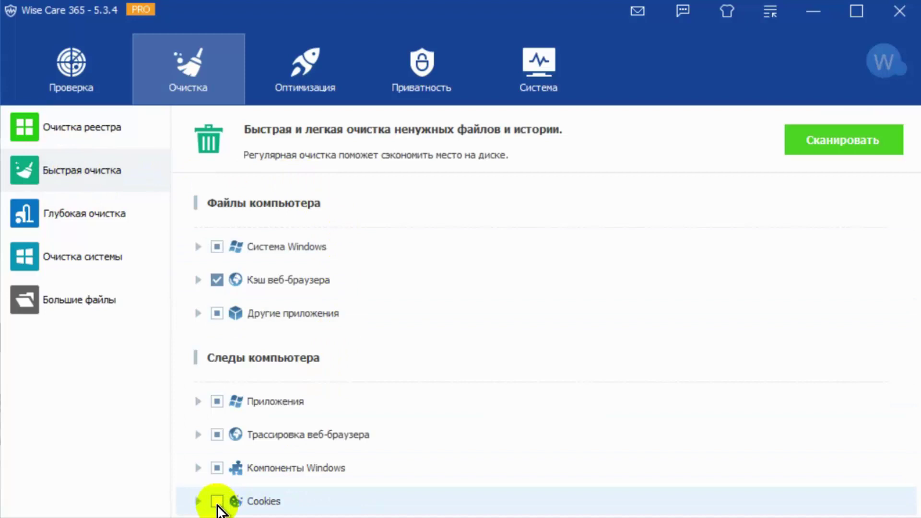
{"action": "left_click", "coordinate": [216, 501]}
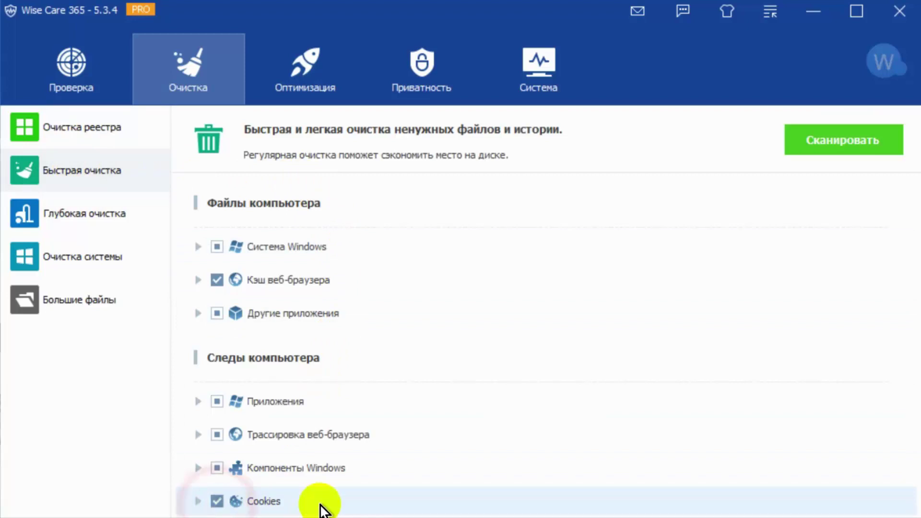
{"action": "left_click", "coordinate": [850, 144]}
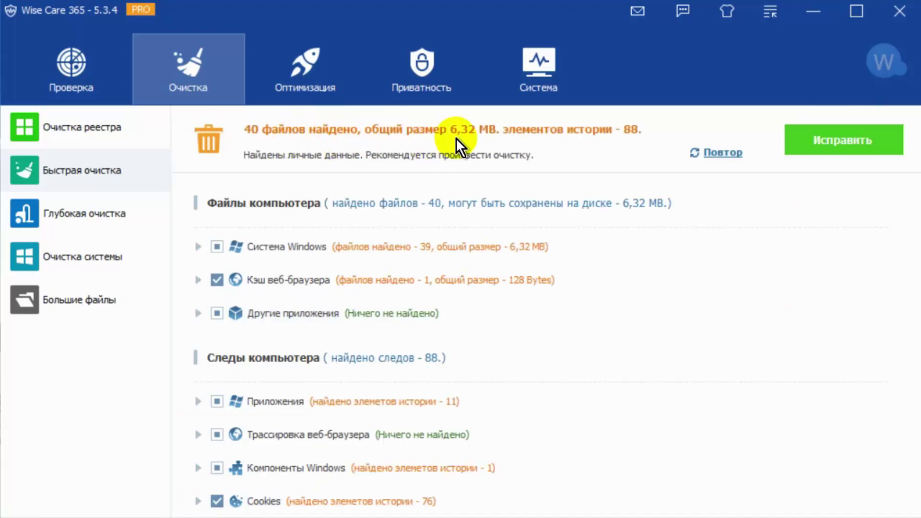
{"action": "left_click", "coordinate": [827, 130]}
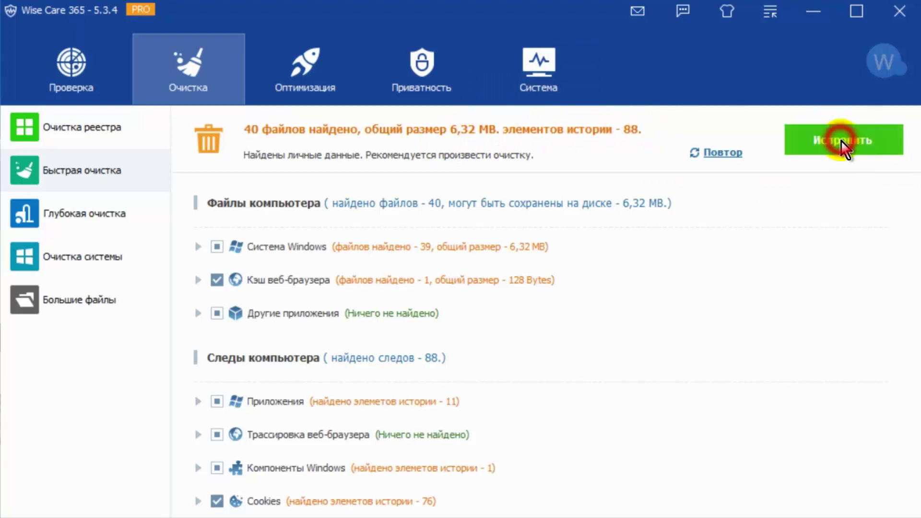
Deep-clean useless files from drive C:, and view the system cleaning and large files sections
{"action": "left_click", "coordinate": [84, 211]}
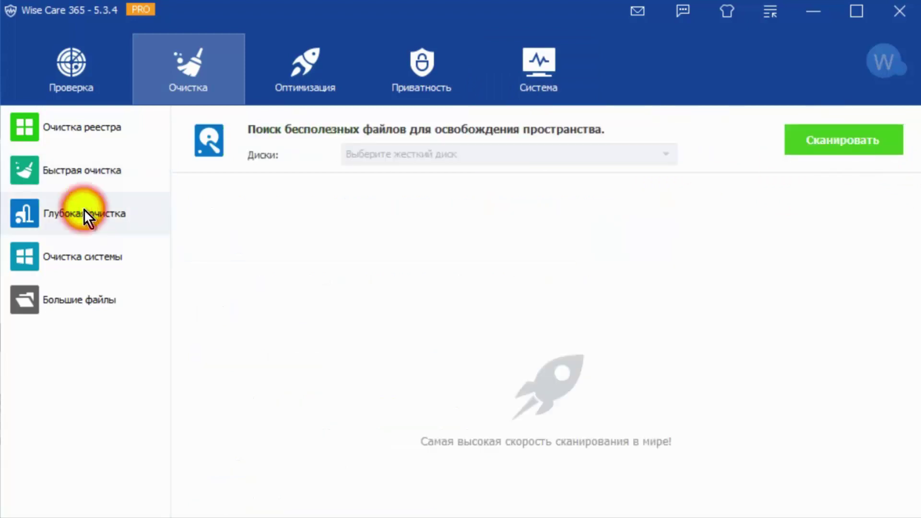
{"action": "left_click", "coordinate": [868, 139]}
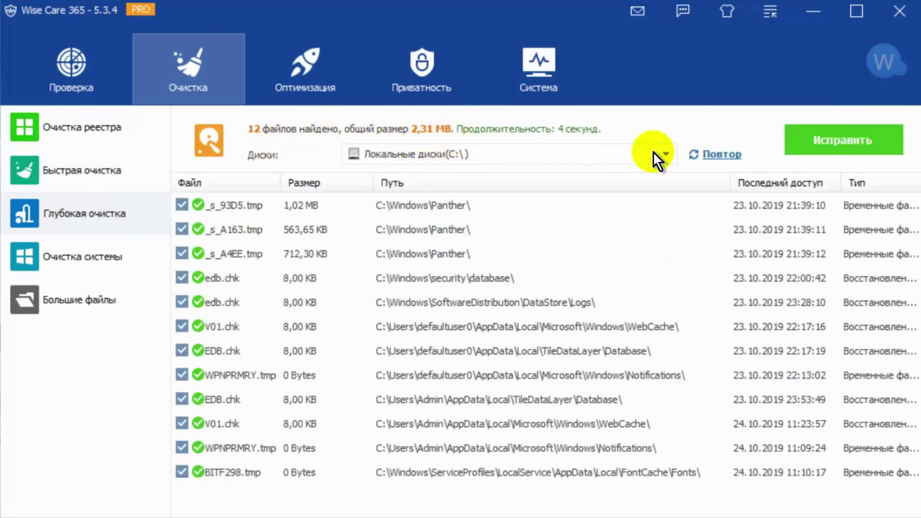
{"action": "left_click", "coordinate": [864, 141]}
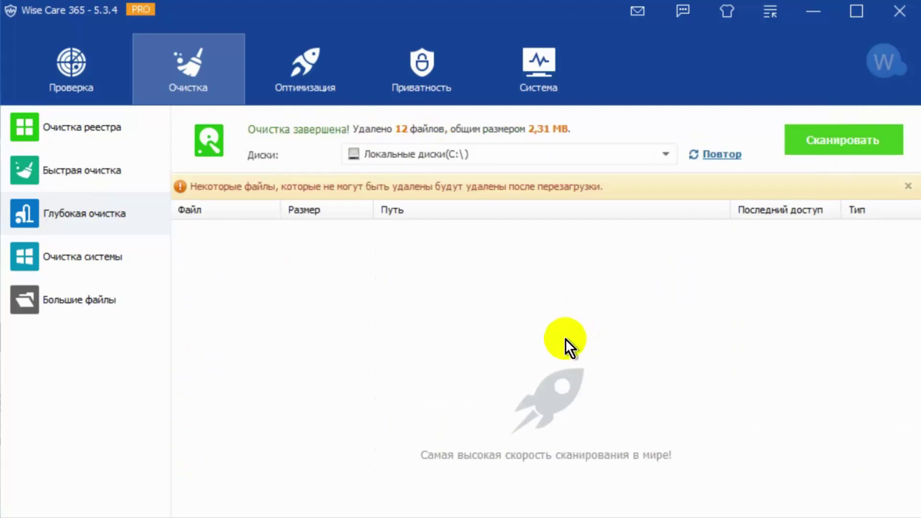
{"action": "left_click", "coordinate": [75, 255]}
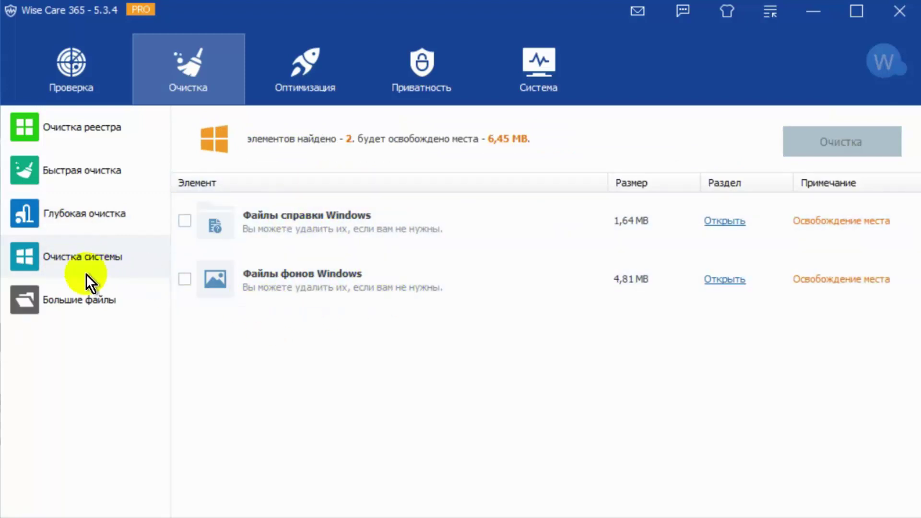
{"action": "left_click", "coordinate": [82, 302]}
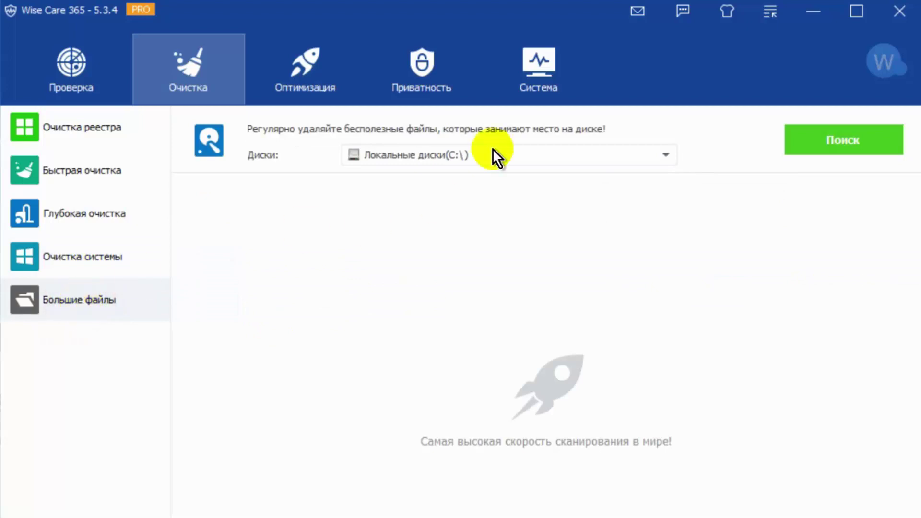
Optimize the system with the preselected window animation and interface appearance items
{"action": "left_click", "coordinate": [313, 63]}
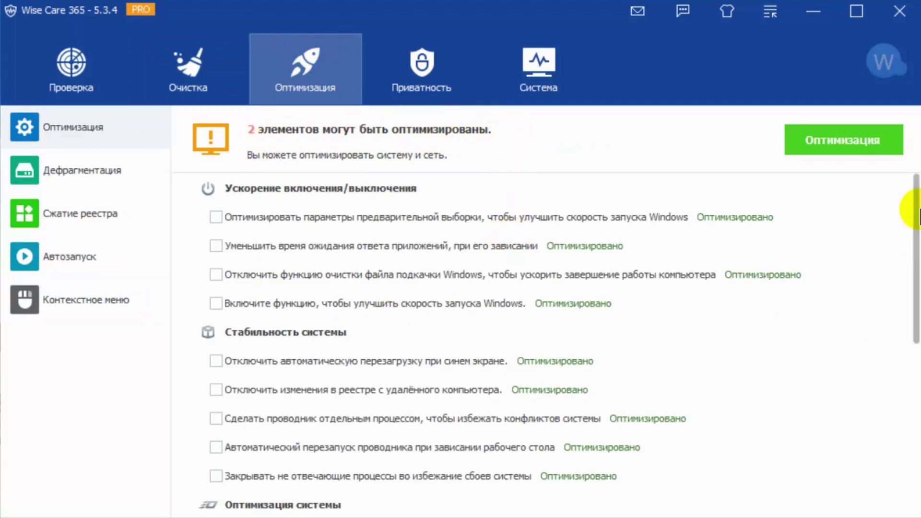
{"action": "left_click_drag", "start_coordinate": [916, 202], "coordinate": [919, 384]}
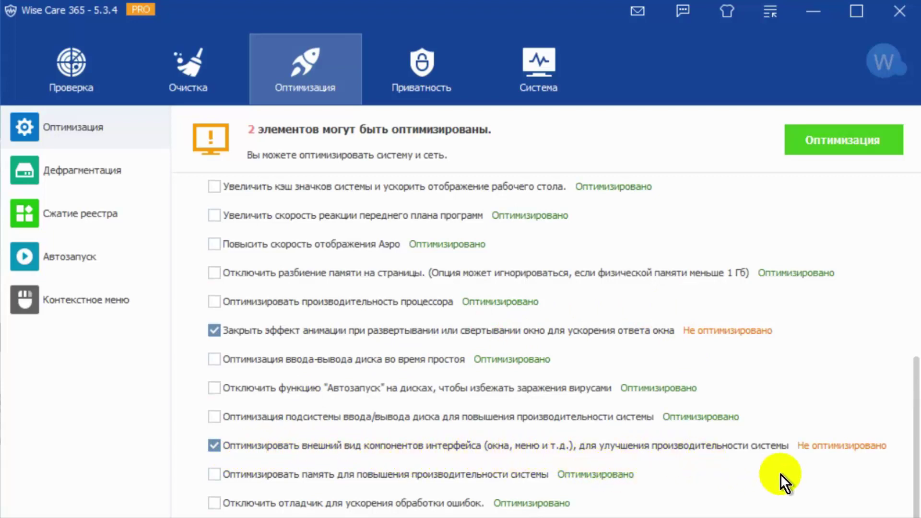
{"action": "left_click", "coordinate": [854, 135]}
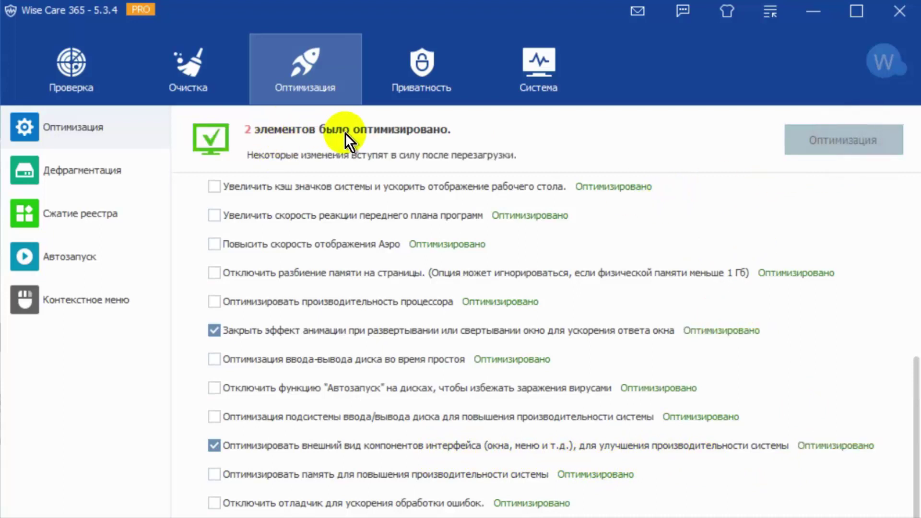
Review the disk defragmentation, registry compaction and startup acceleration sections
{"action": "left_click", "coordinate": [83, 169]}
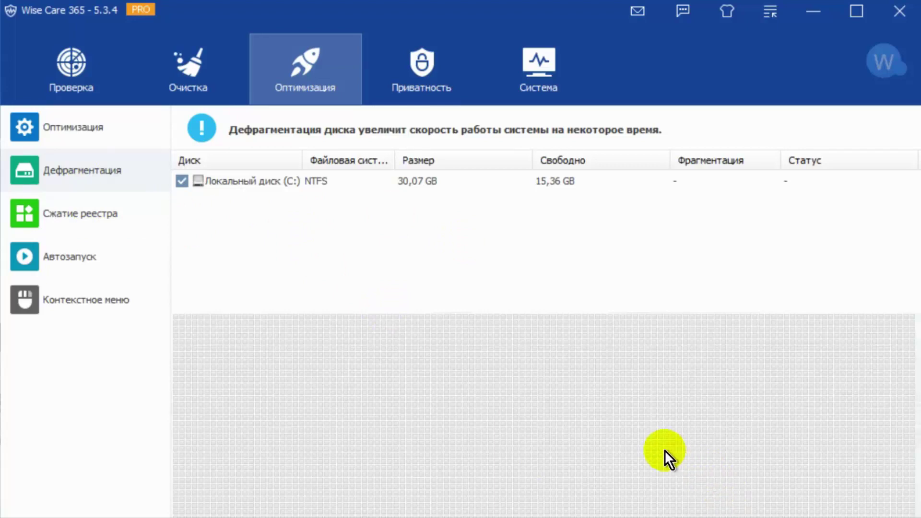
{"action": "left_click", "coordinate": [76, 212]}
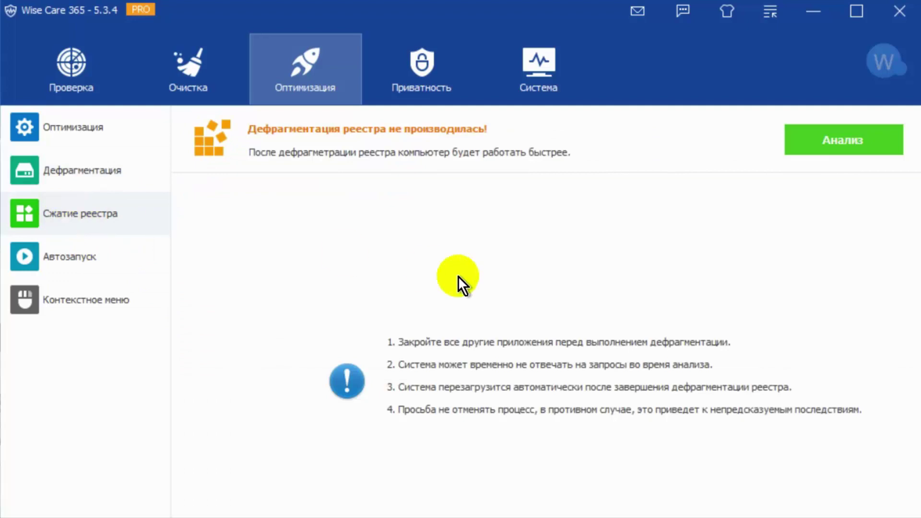
{"action": "left_click", "coordinate": [70, 259]}
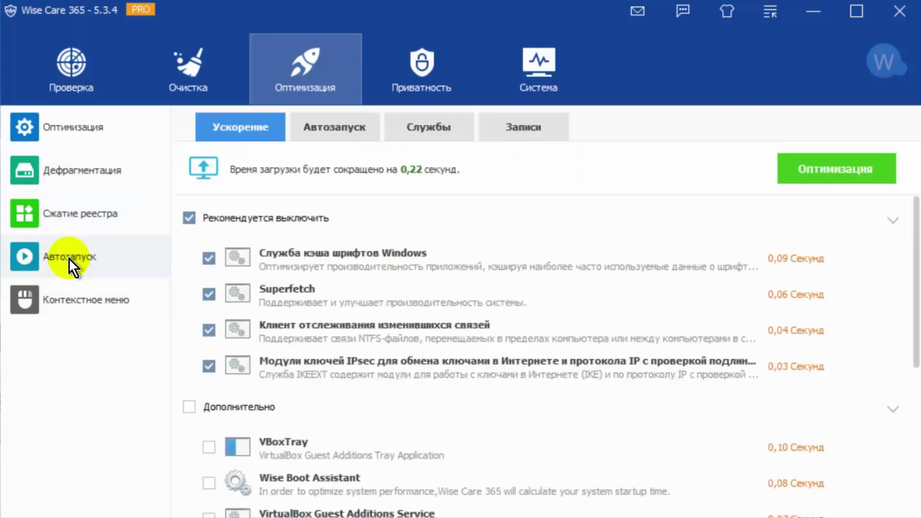
{"action": "scroll", "coordinate": [905, 268], "scroll_direction": "down", "scroll_amount": 5}
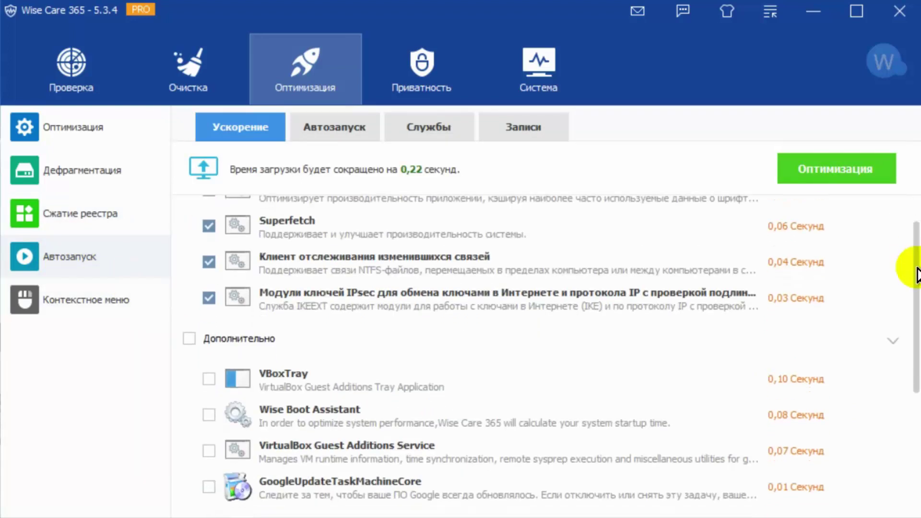
Disable the GoogleUpdateTaskMachineCore startup item and the Wise Boot Assistant service, and check the records of disabled items
{"action": "left_click", "coordinate": [341, 124]}
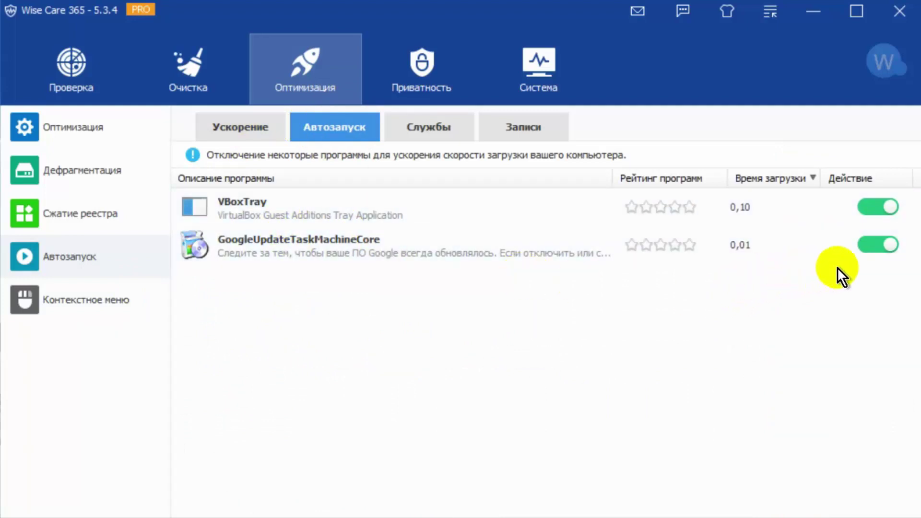
{"action": "left_click", "coordinate": [878, 247]}
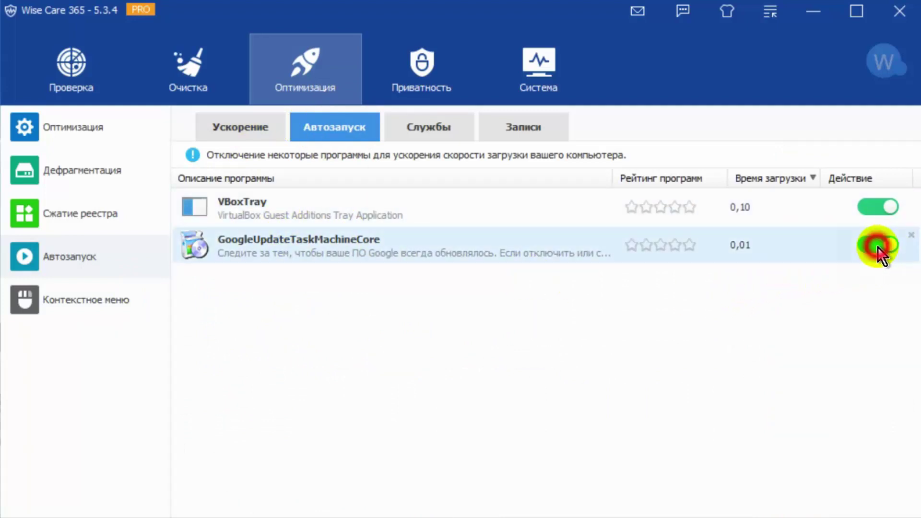
{"action": "left_click", "coordinate": [435, 126]}
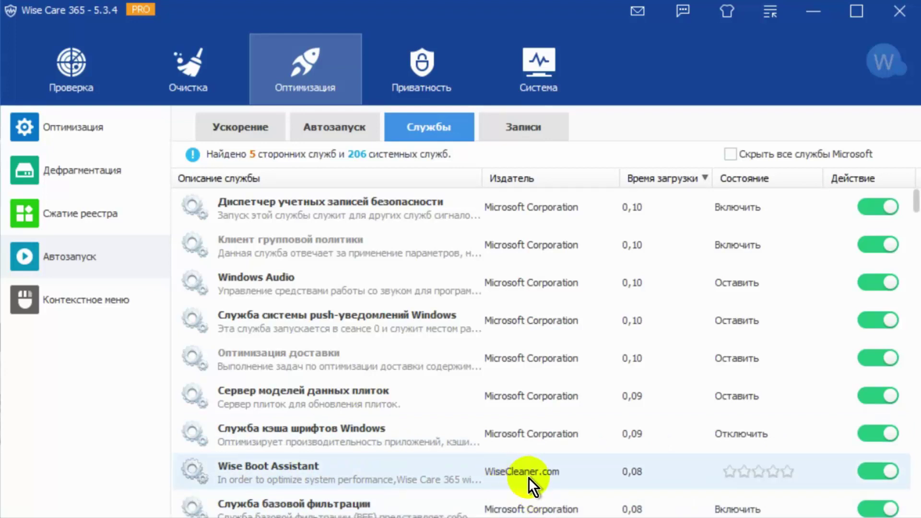
{"action": "left_click", "coordinate": [870, 472]}
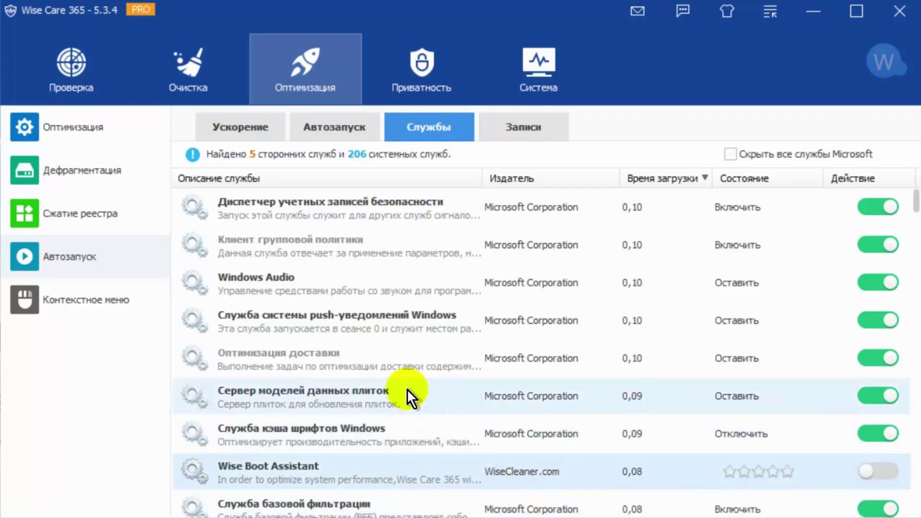
{"action": "left_click", "coordinate": [509, 130]}
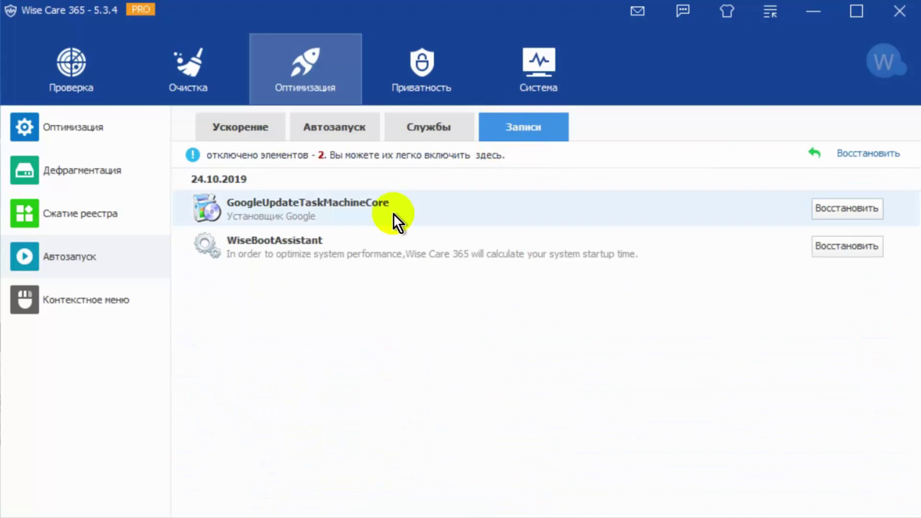
View the context menu entries and the history cleaning options in the privacy section
{"action": "left_click", "coordinate": [87, 301]}
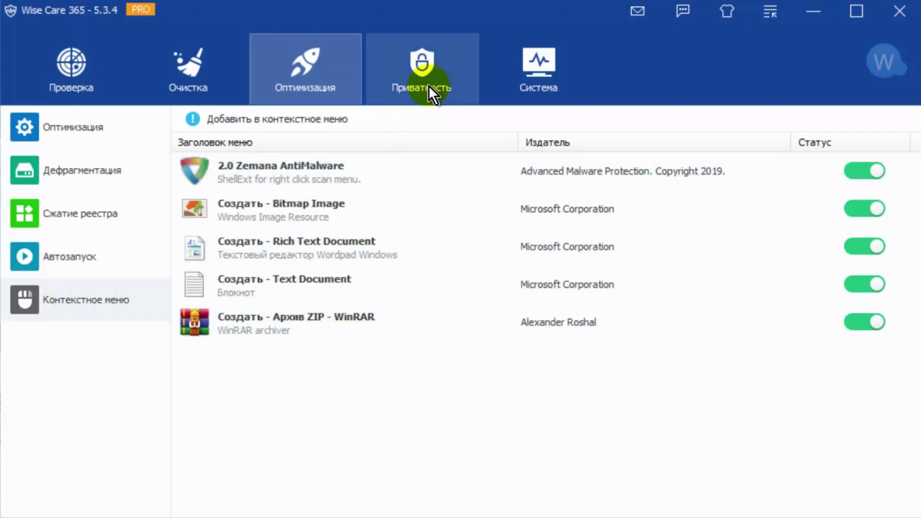
{"action": "left_click", "coordinate": [417, 68]}
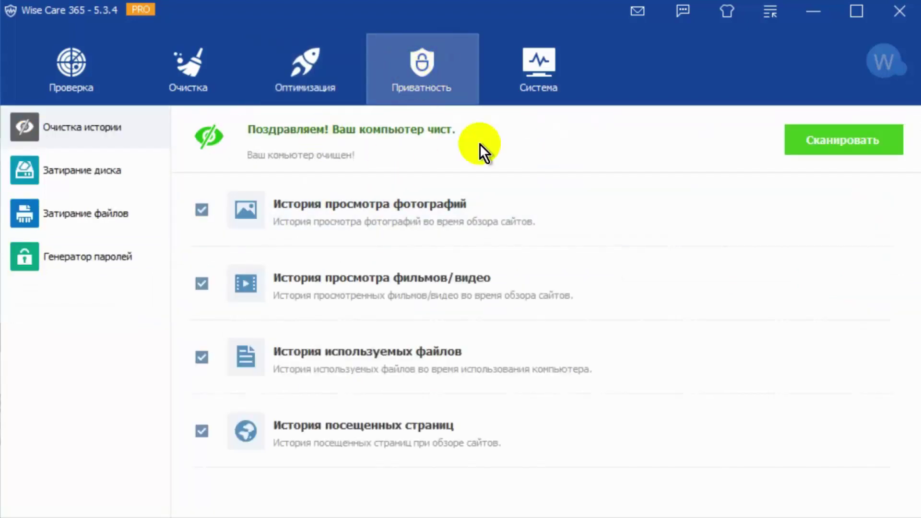
View the running processes and the hardware overview, including the video card and sound card details
{"action": "left_click", "coordinate": [551, 58]}
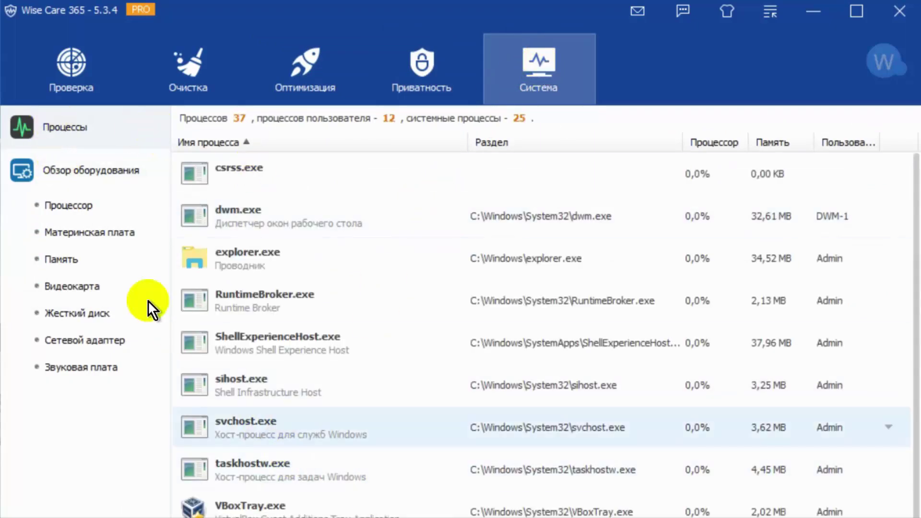
{"action": "left_click", "coordinate": [79, 174]}
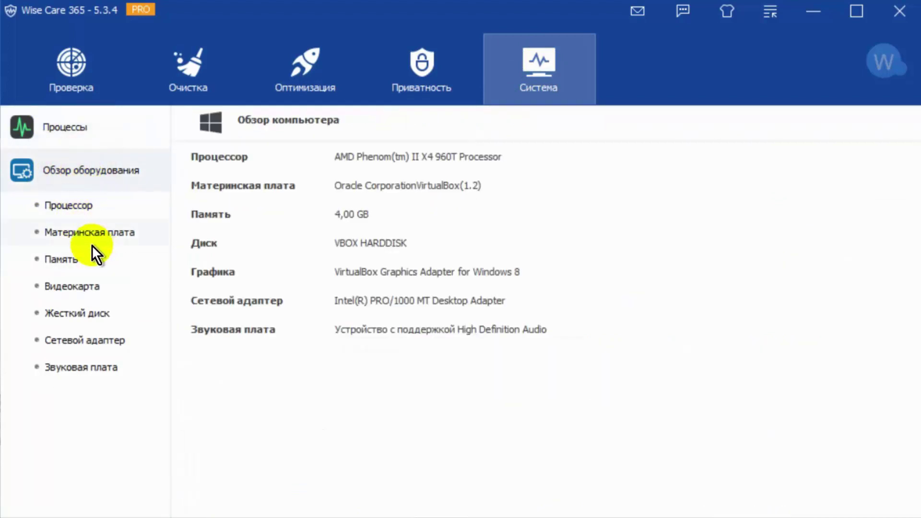
{"action": "left_click", "coordinate": [69, 288]}
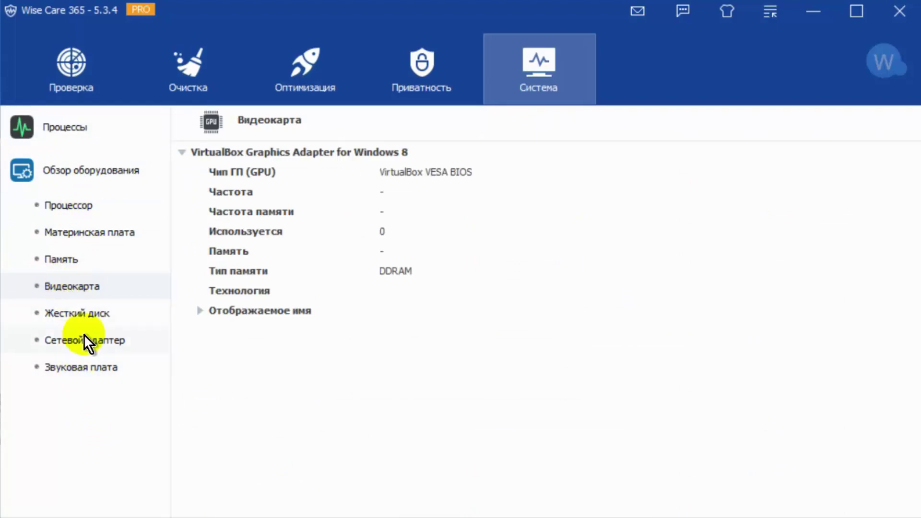
{"action": "left_click", "coordinate": [99, 371]}
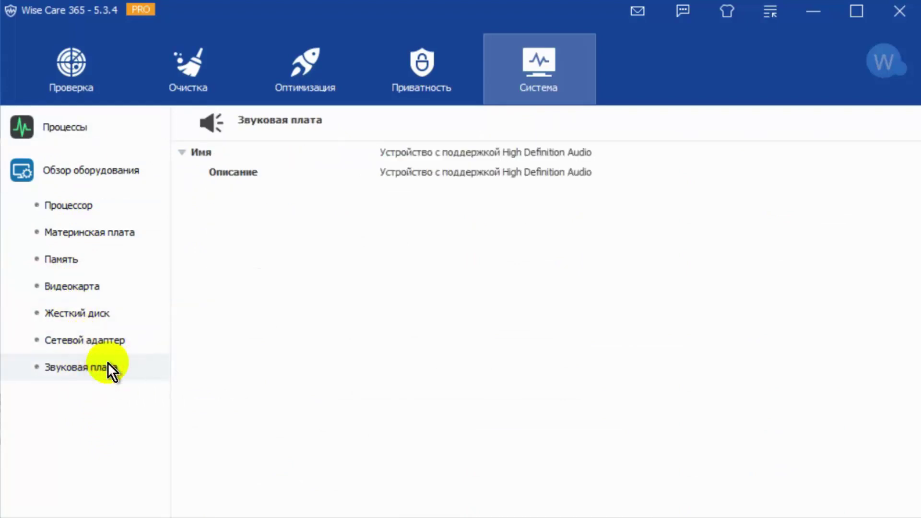
Return to the computer check overview and view the options the program offers in the notification area
{"action": "left_click", "coordinate": [71, 63]}
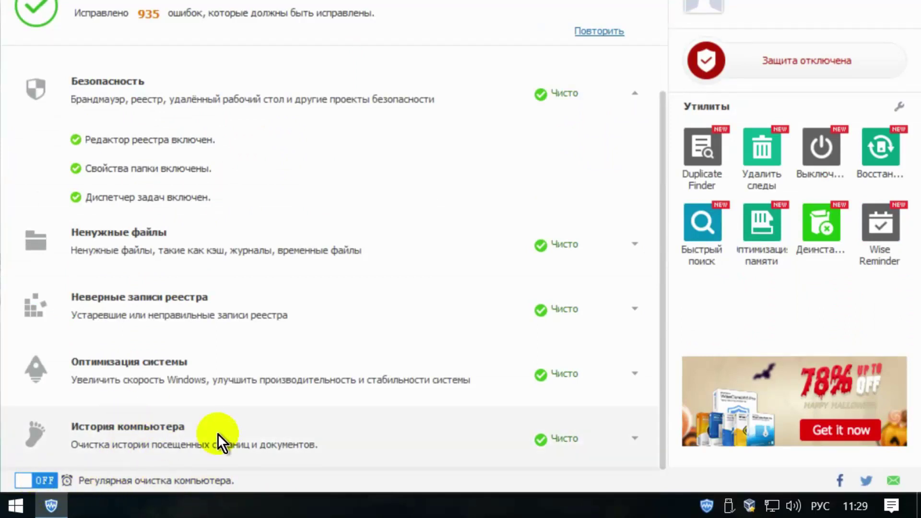
{"action": "right_click", "coordinate": [708, 507]}
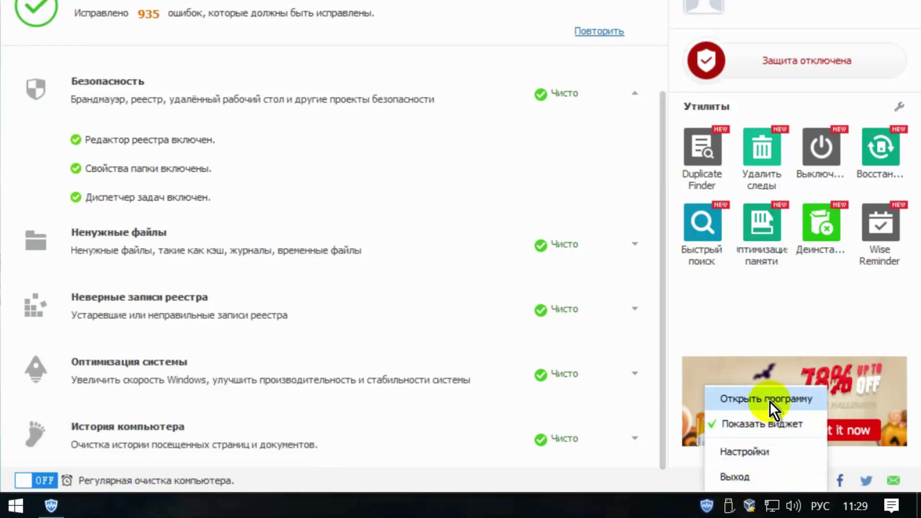
{"action": "left_click", "coordinate": [633, 504]}
Minimize the program window and optimize the computer's memory with the desktop widget
{"action": "left_click", "coordinate": [775, 277]}
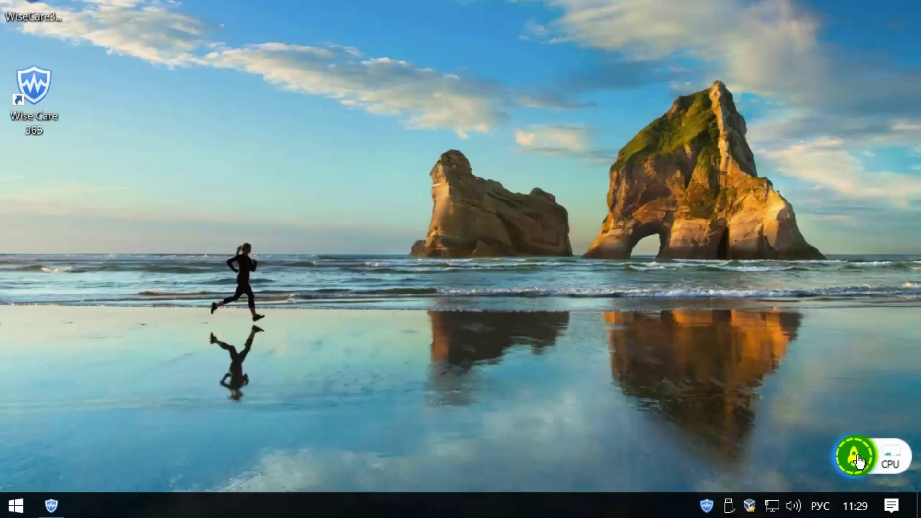
{"action": "left_click", "coordinate": [857, 461]}
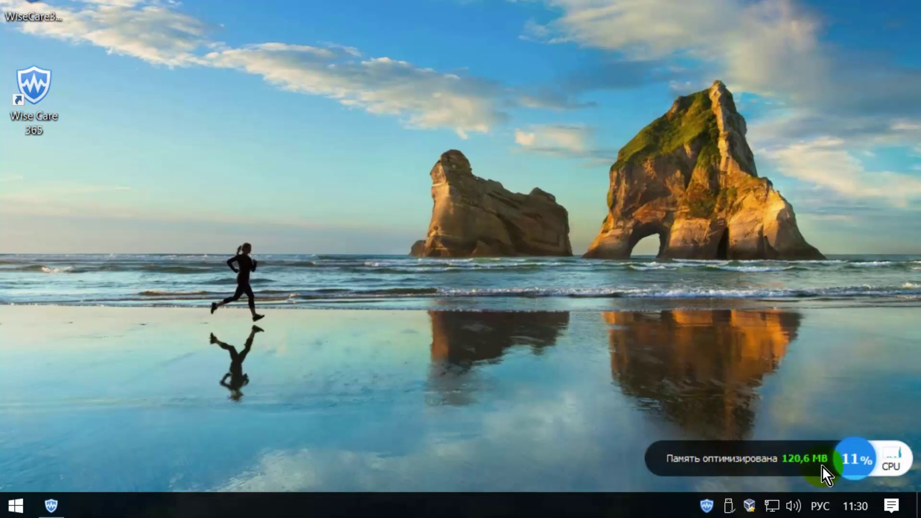
{"action": "left_click", "coordinate": [878, 469]}
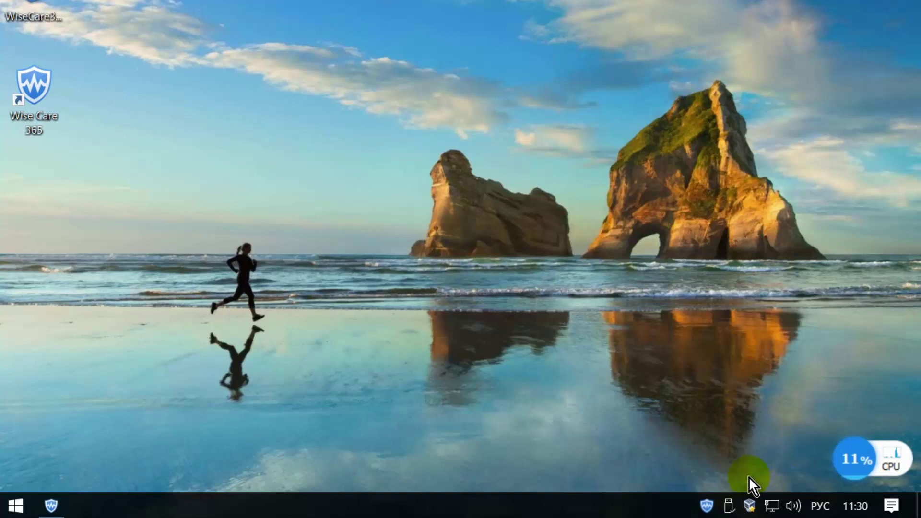
Exit Wise Care 365 completely, including its desktop widget
{"action": "left_click", "coordinate": [707, 506]}
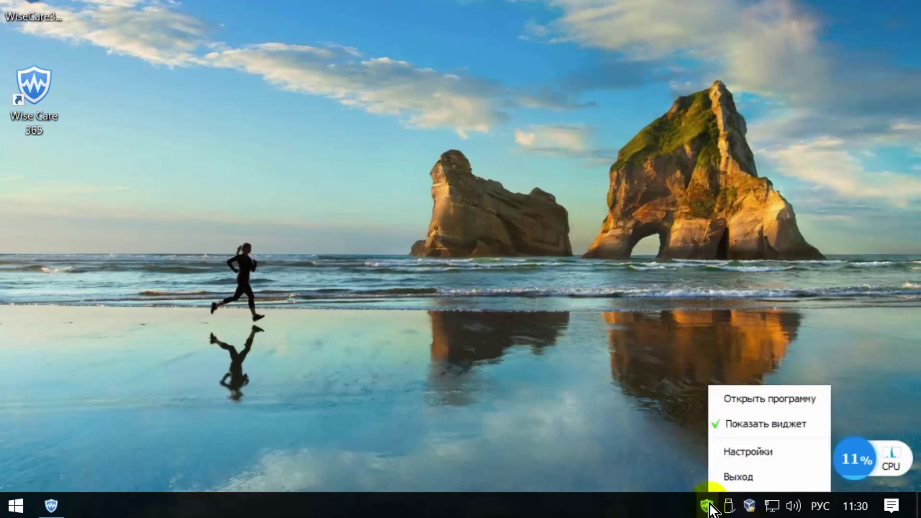
{"action": "left_click", "coordinate": [756, 478]}
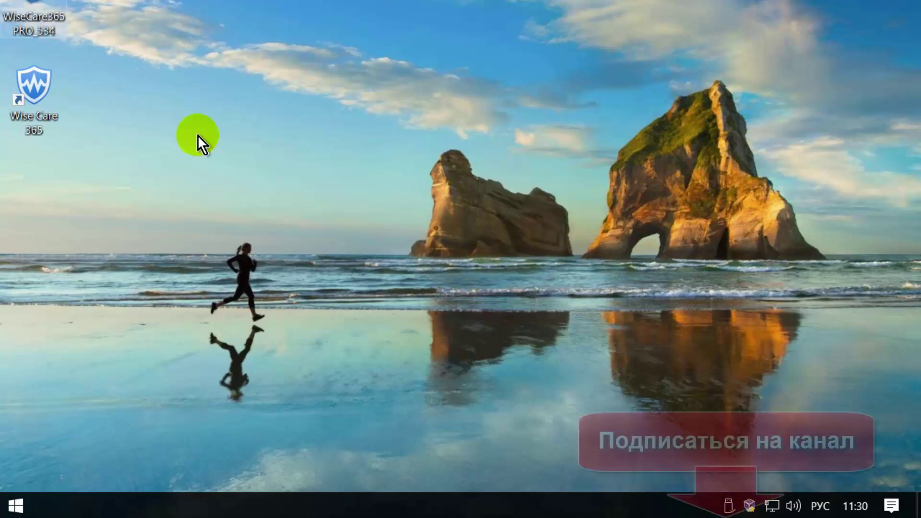